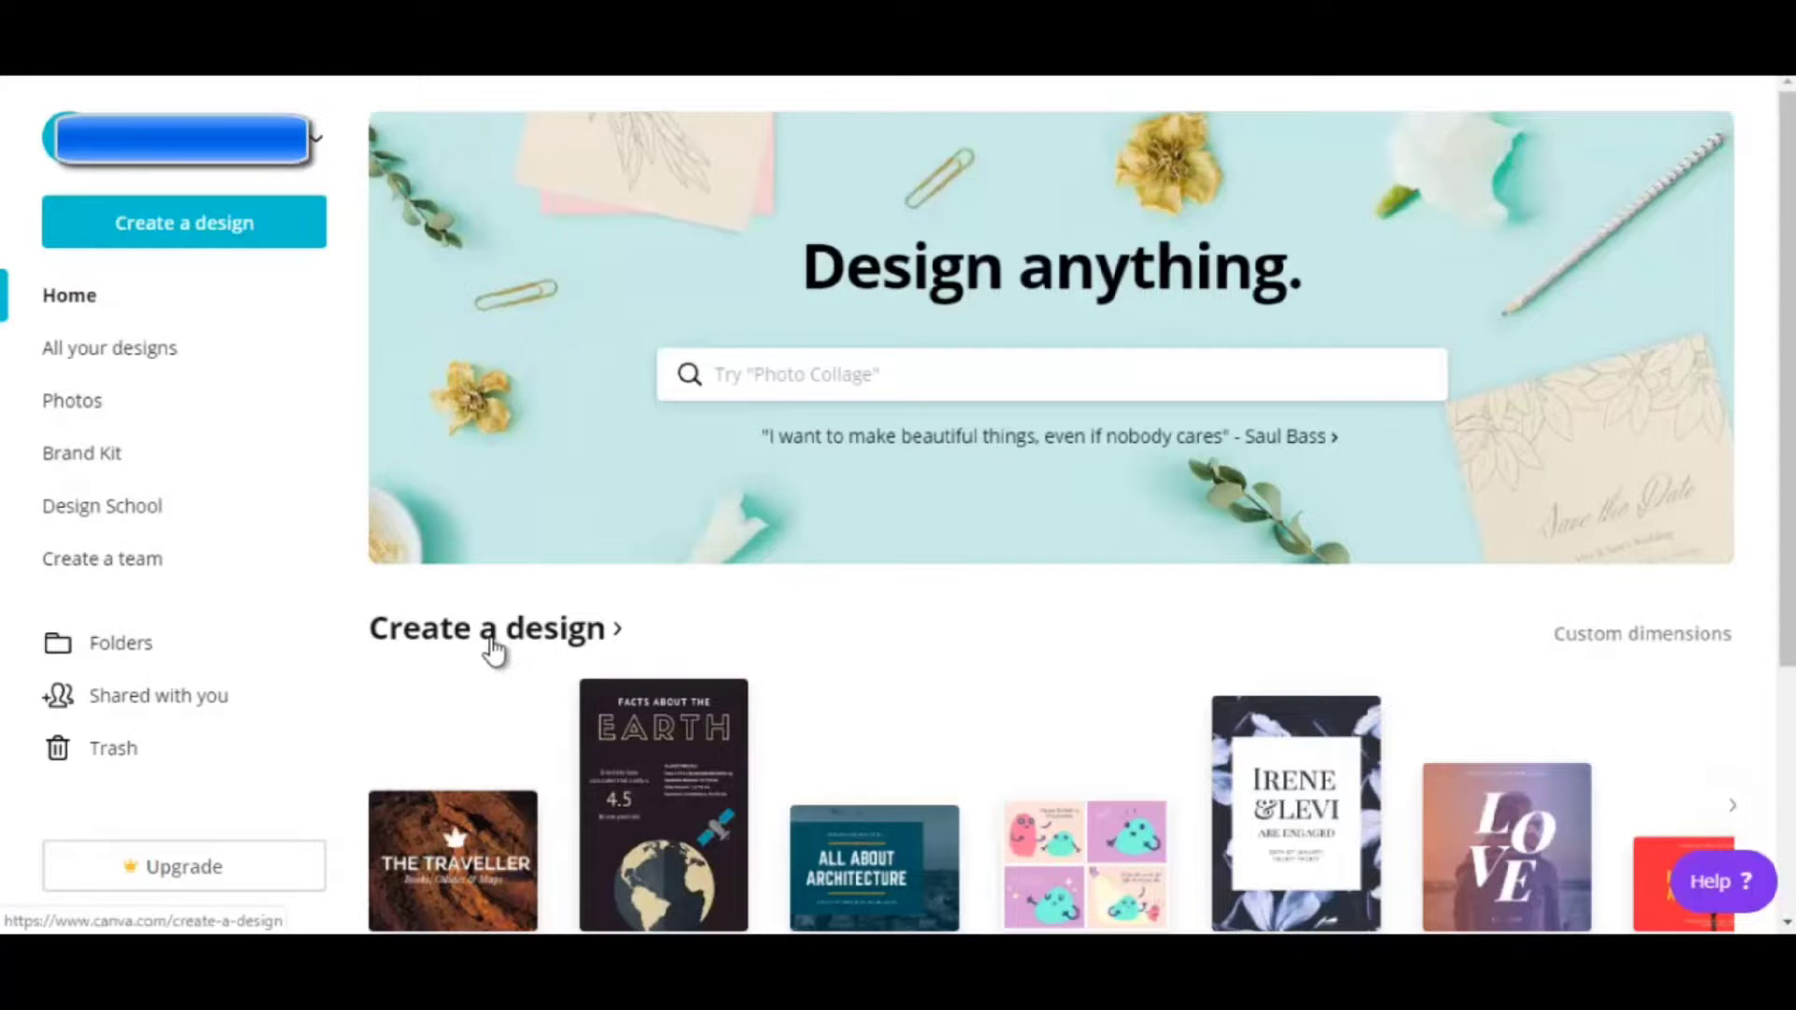
# Open the full Create a design catalogue and scroll down to the Ads category
pyautogui.click(489, 639)
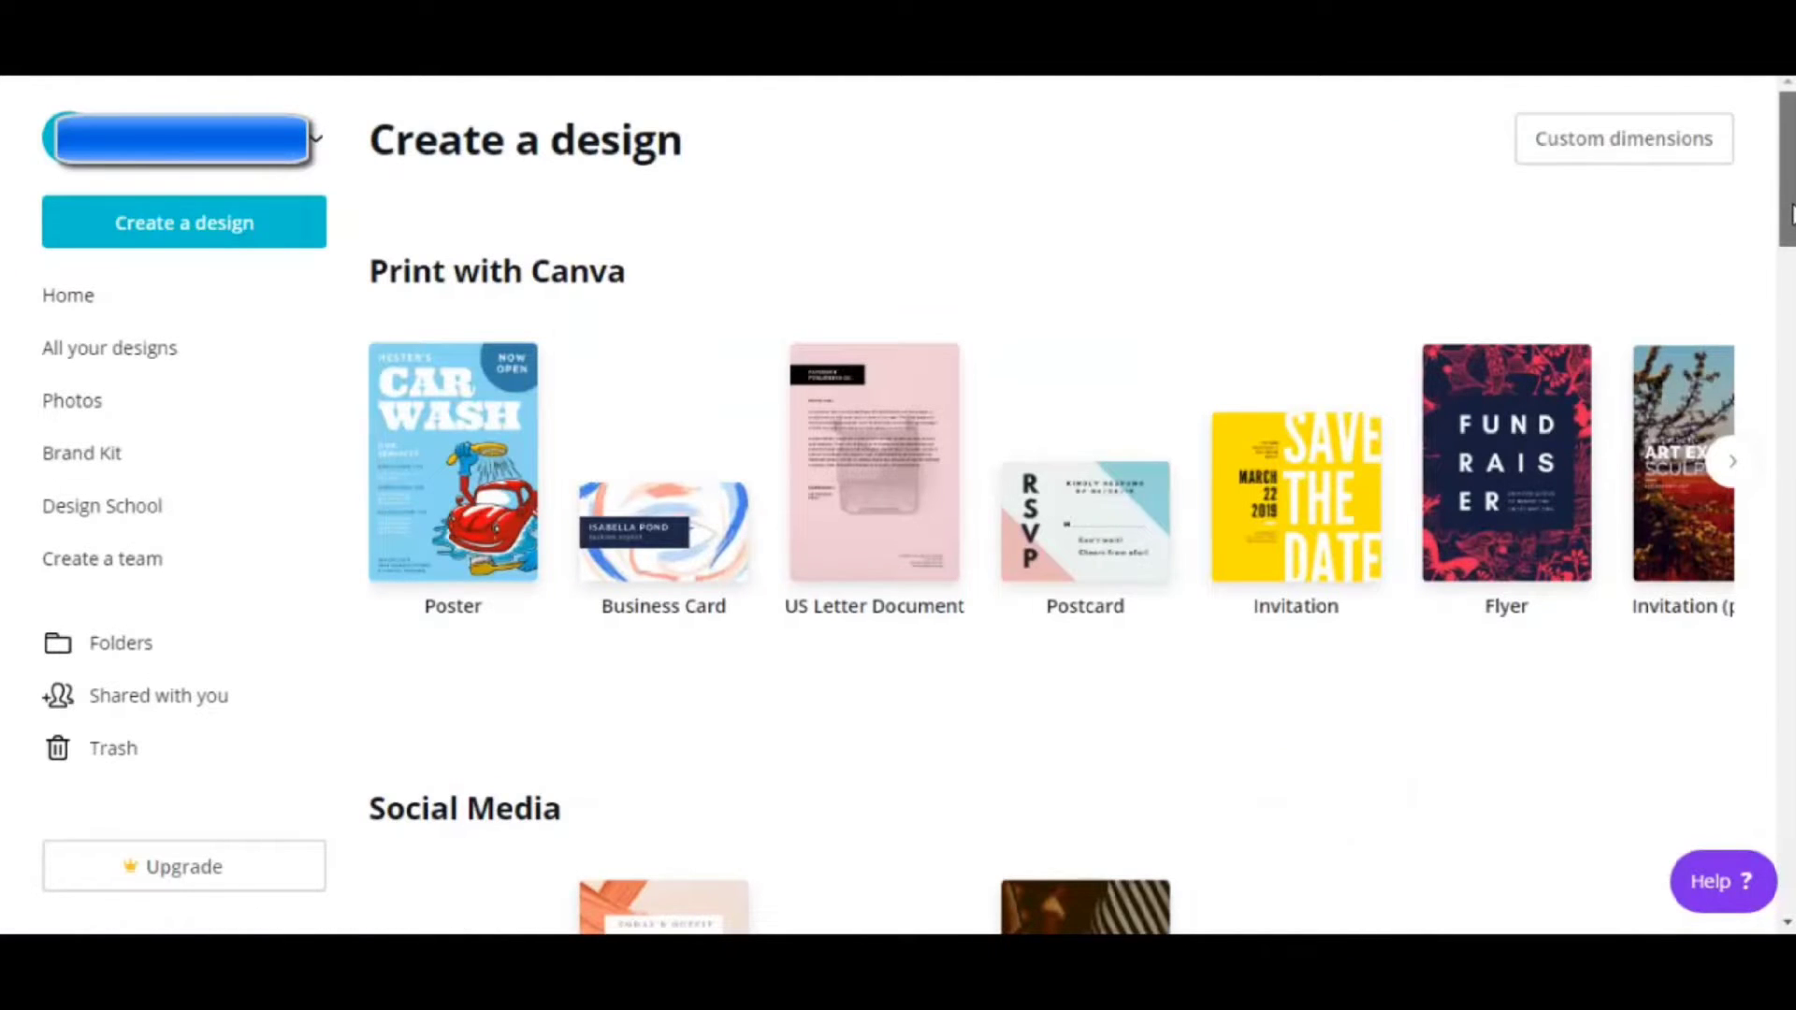
pyautogui.moveTo(1790, 215); pyautogui.dragTo(1789, 870)
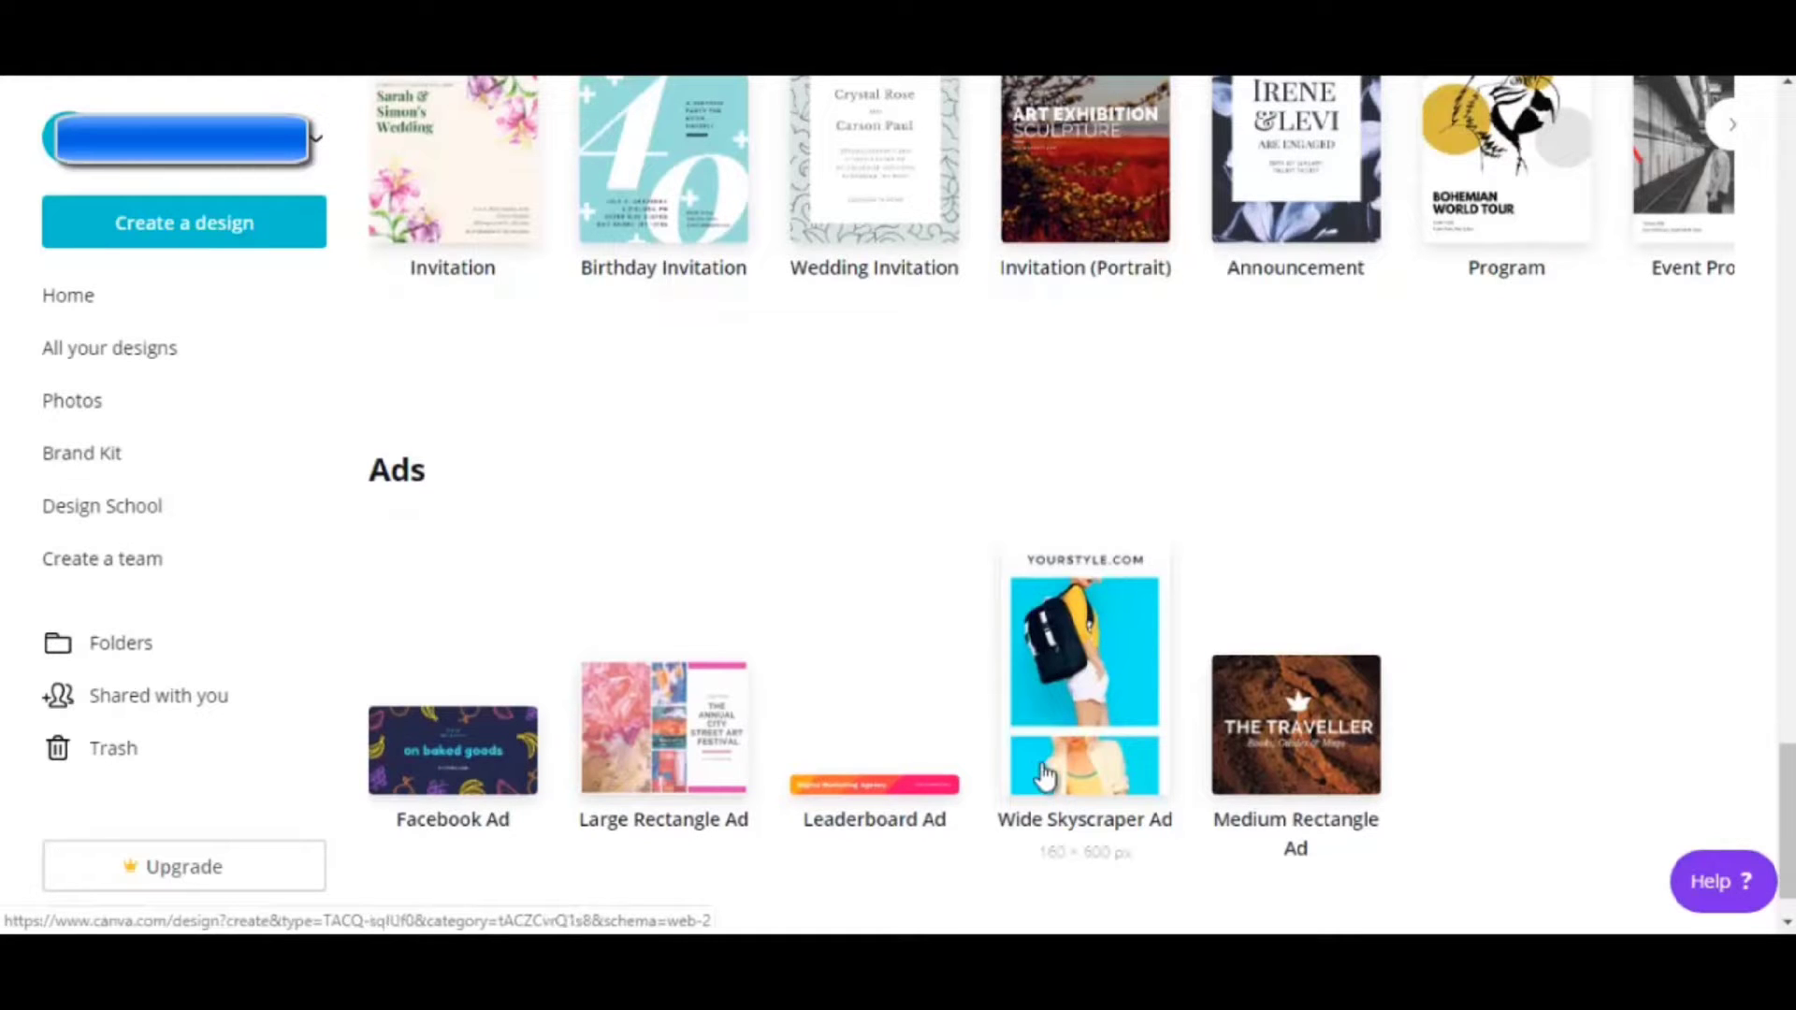
# Start a Medium Rectangle ad and apply the MERRILIFE CO. airplane travel template
pyautogui.click(1298, 748)
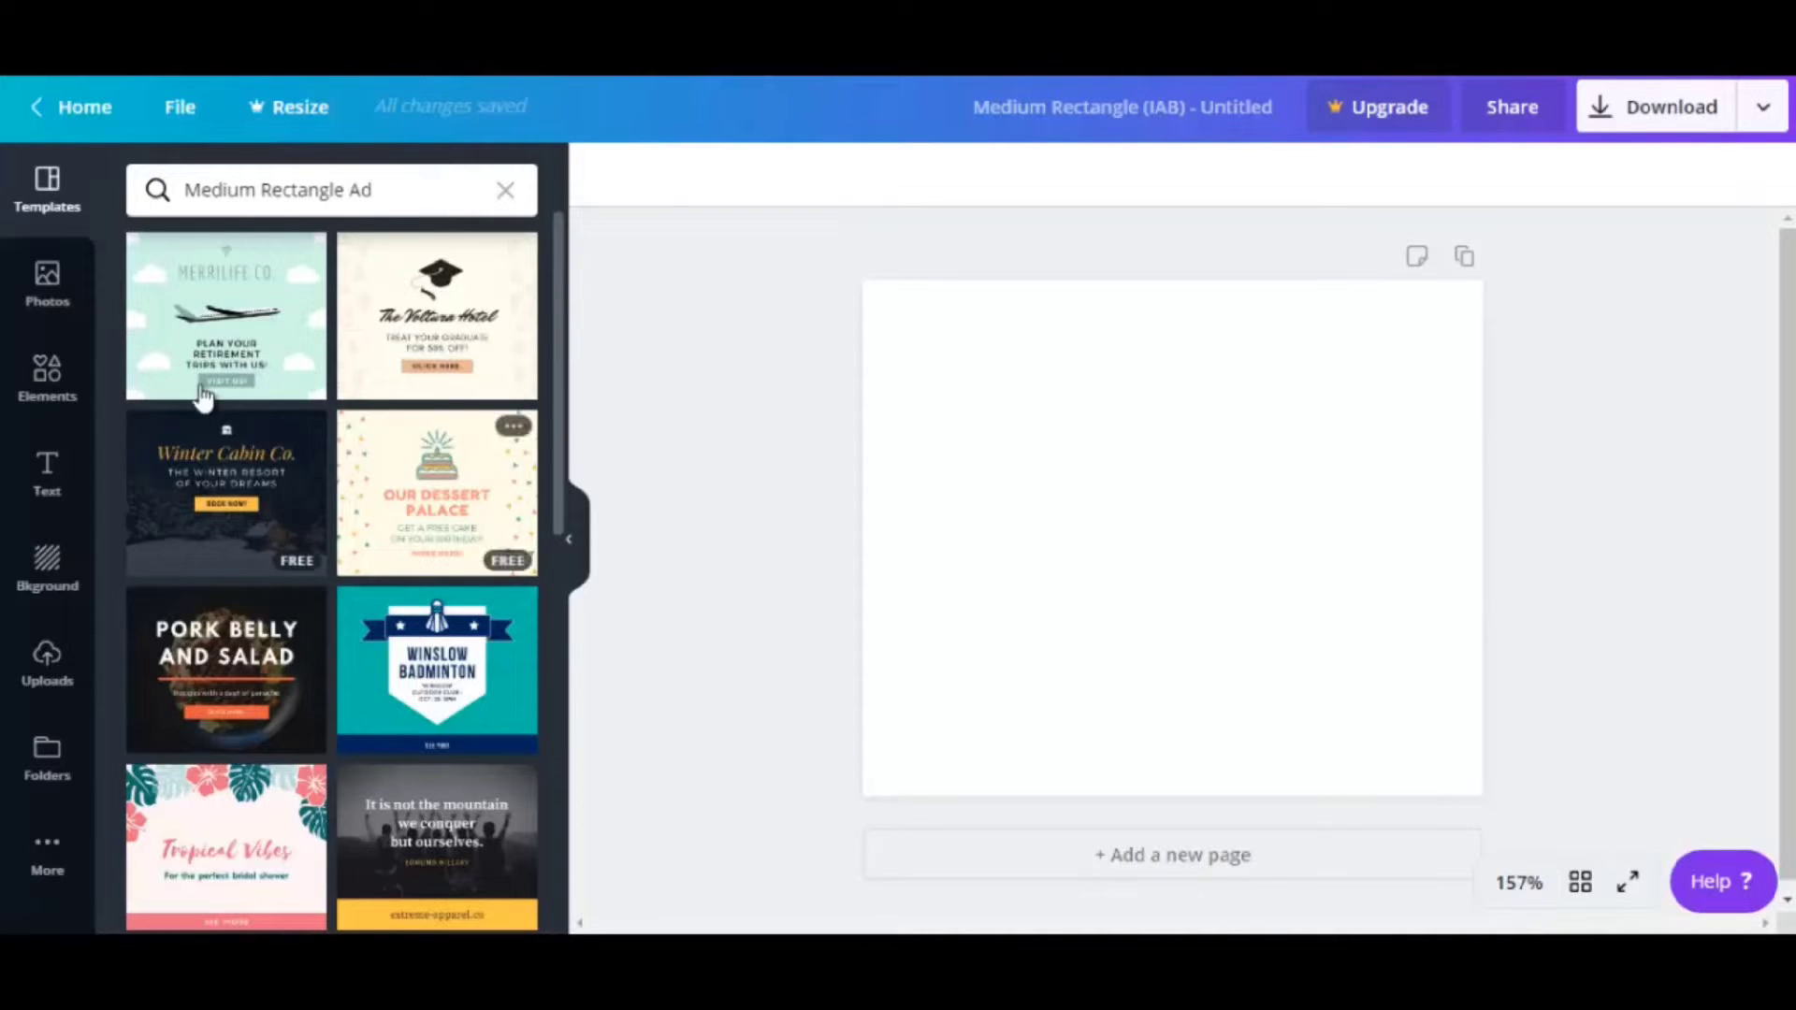
pyautogui.click(226, 363)
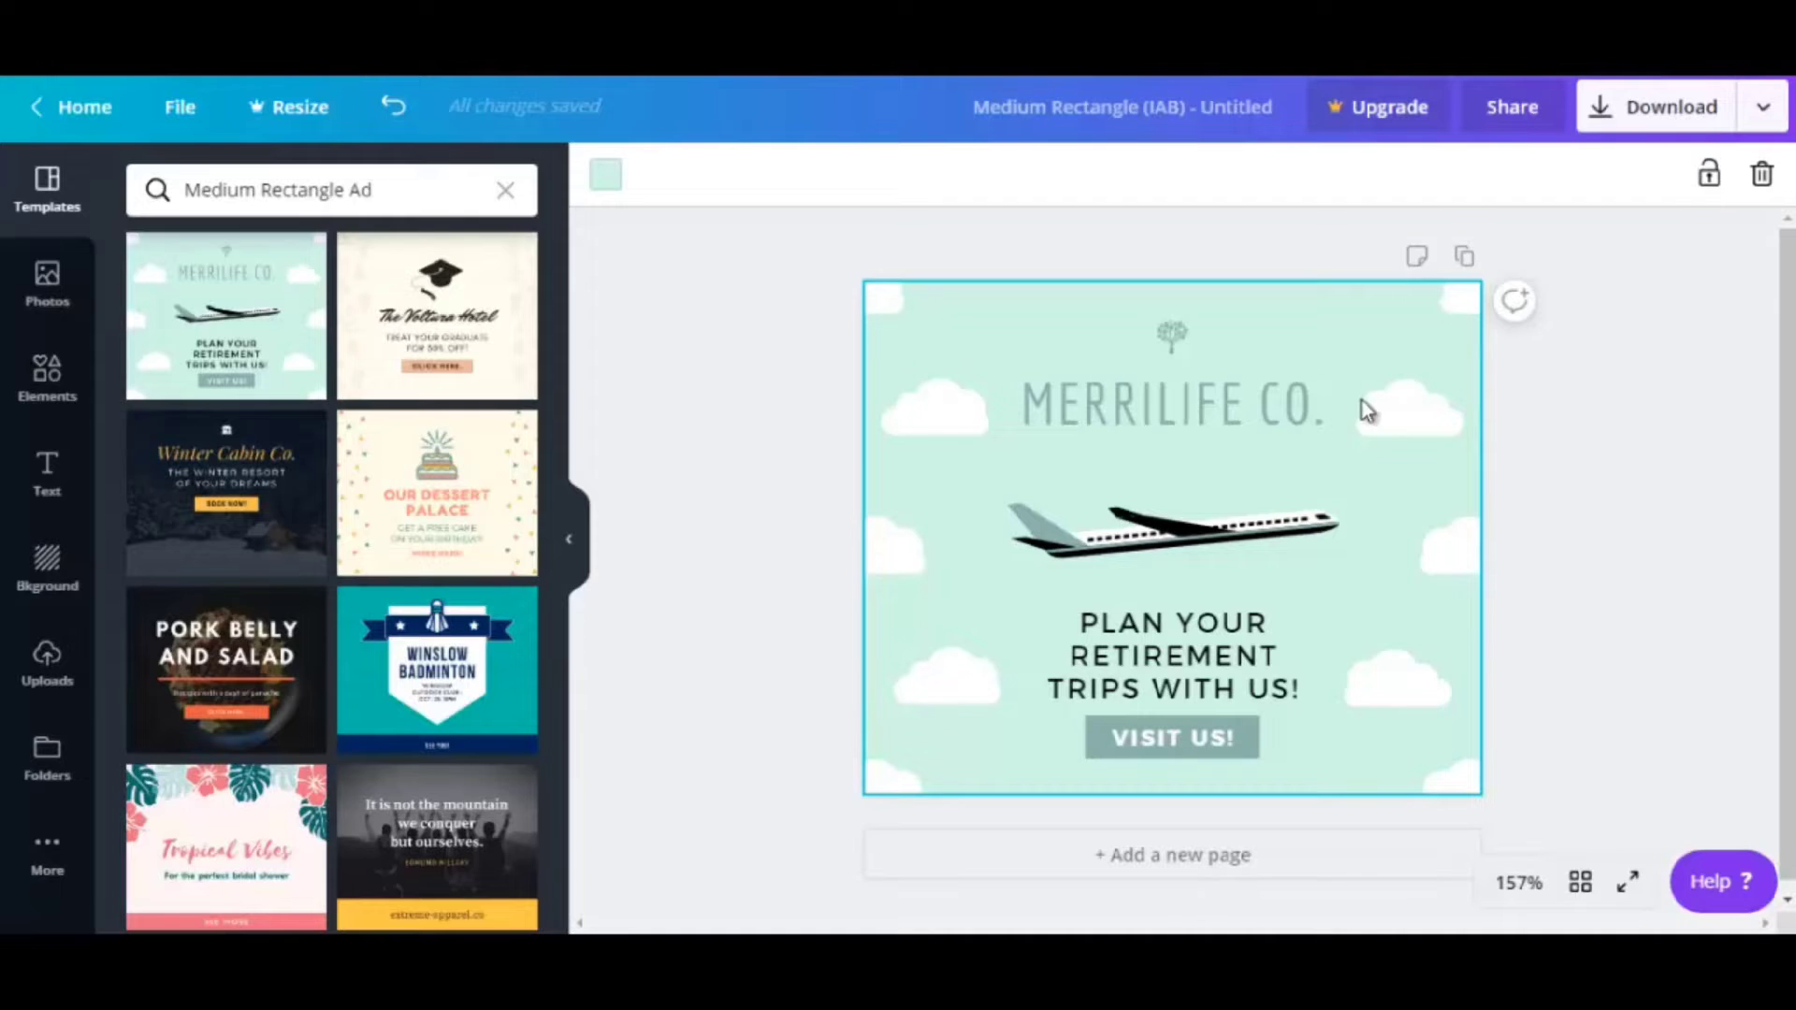
# Replace MERRILIFE in the heading with DEMO so it reads DEMO CO
pyautogui.click(1211, 457)
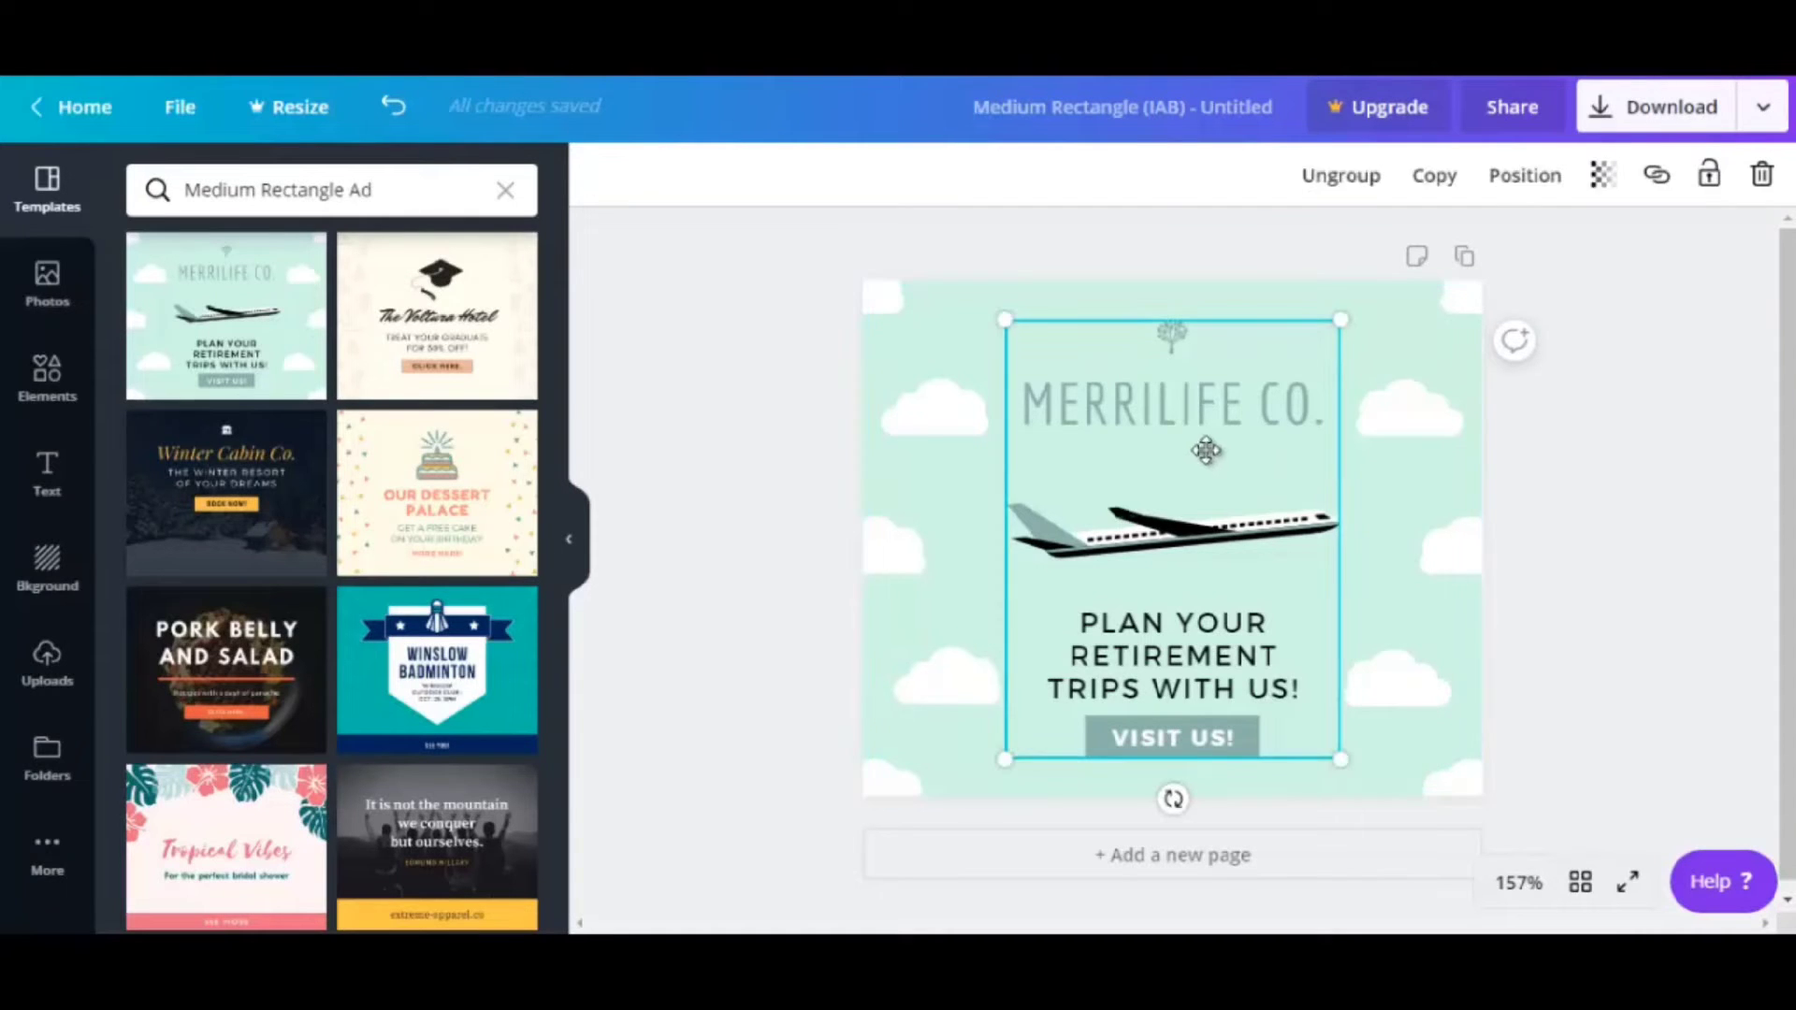
pyautogui.click(1141, 414)
pyautogui.doubleClick(1145, 412)
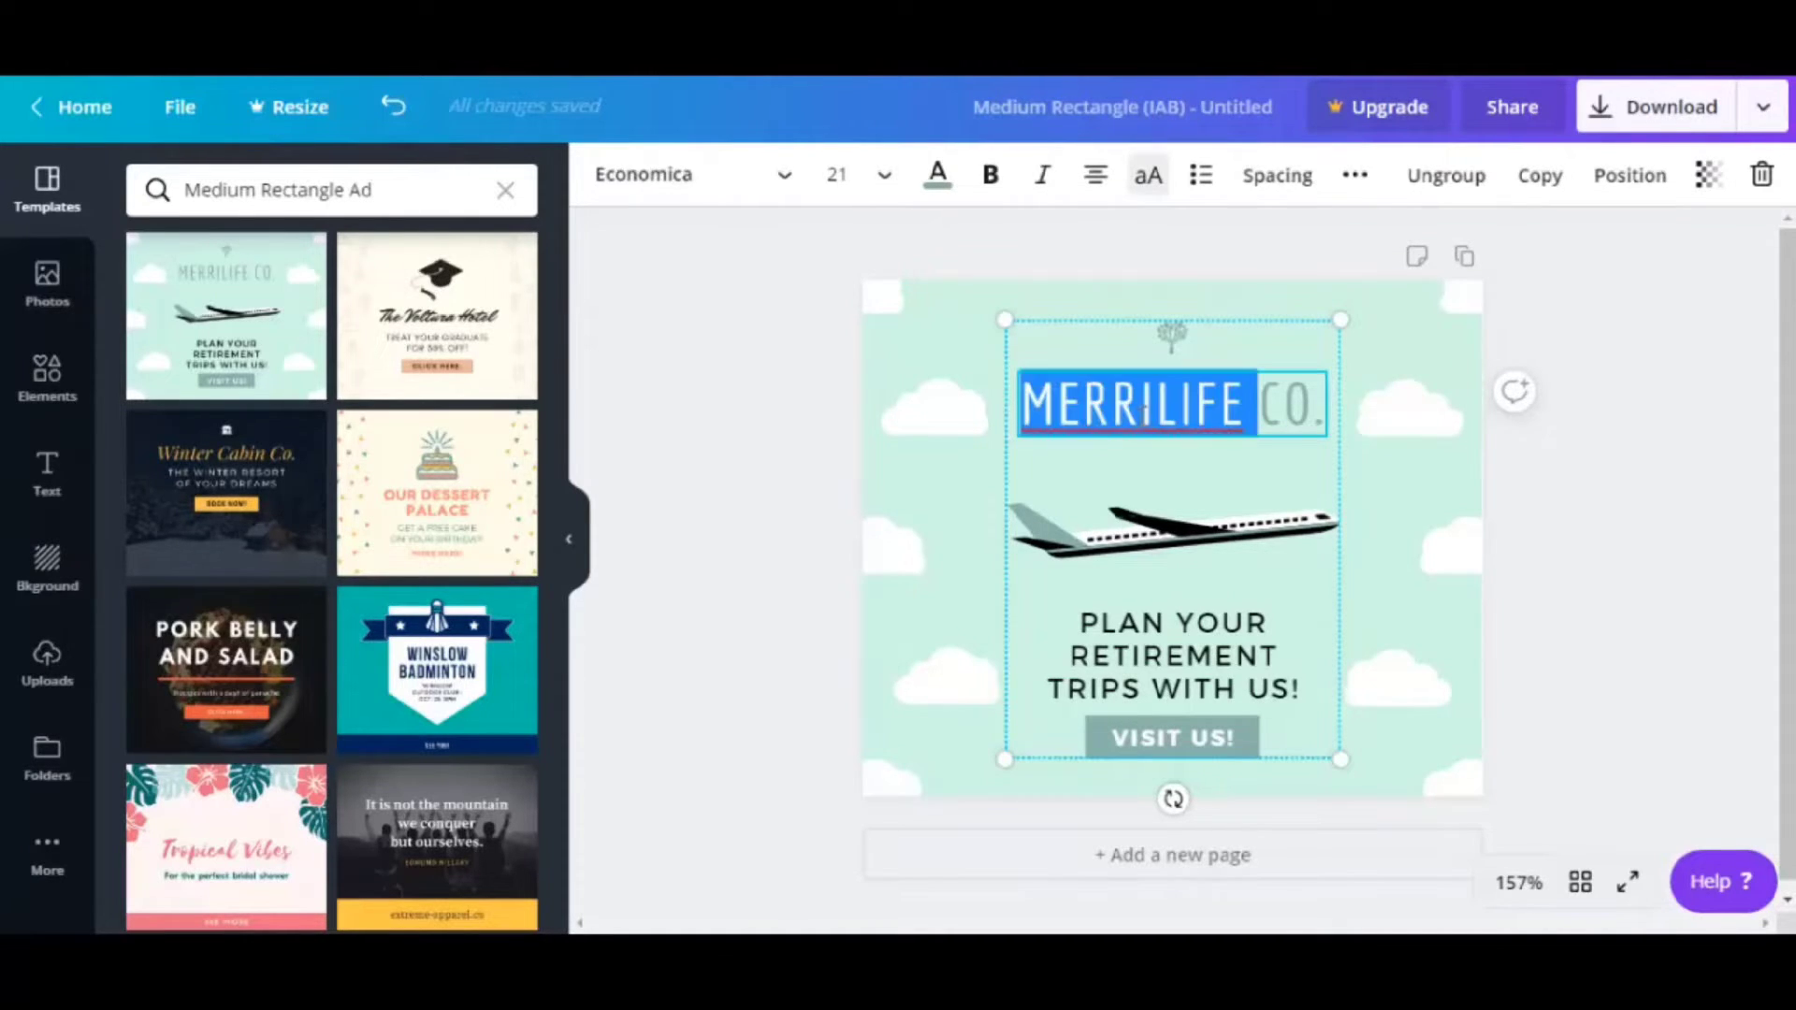
pyautogui.press('BackSpace')
pyautogui.write('DEMO')
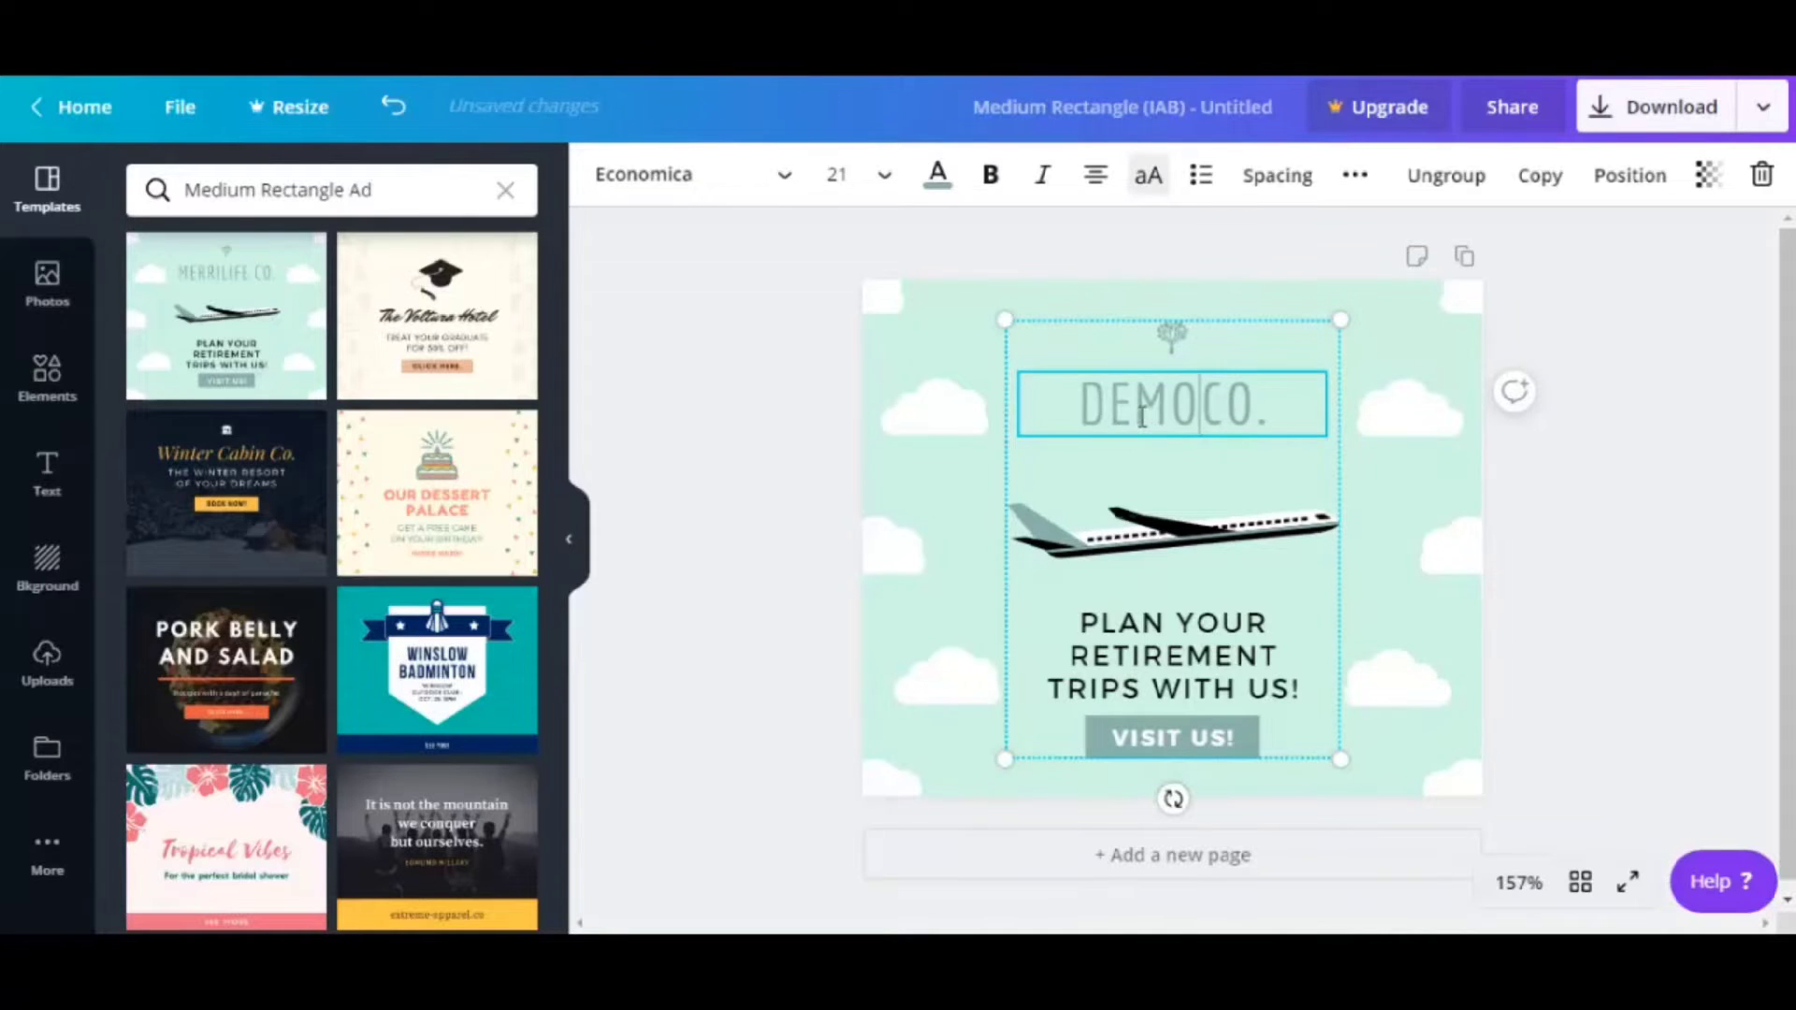
# Set the DEMO CO. heading to font size 14 and colour it red
pyautogui.click(886, 186)
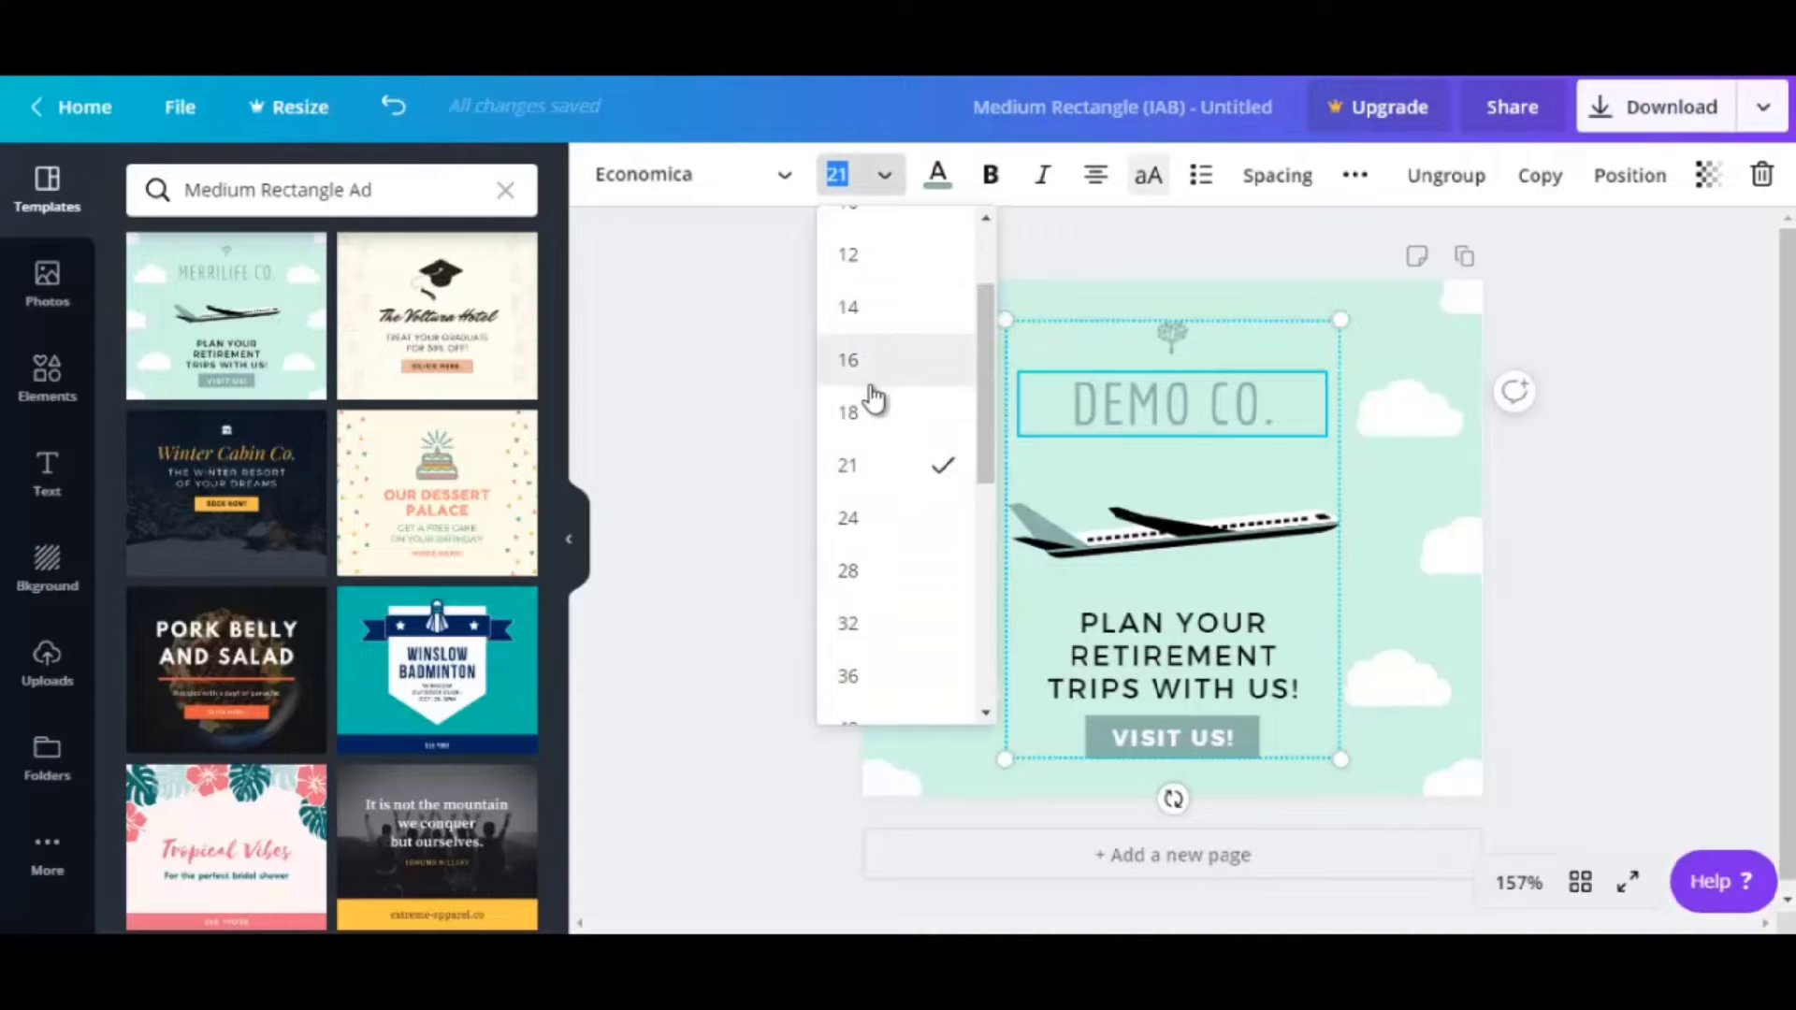
pyautogui.click(873, 318)
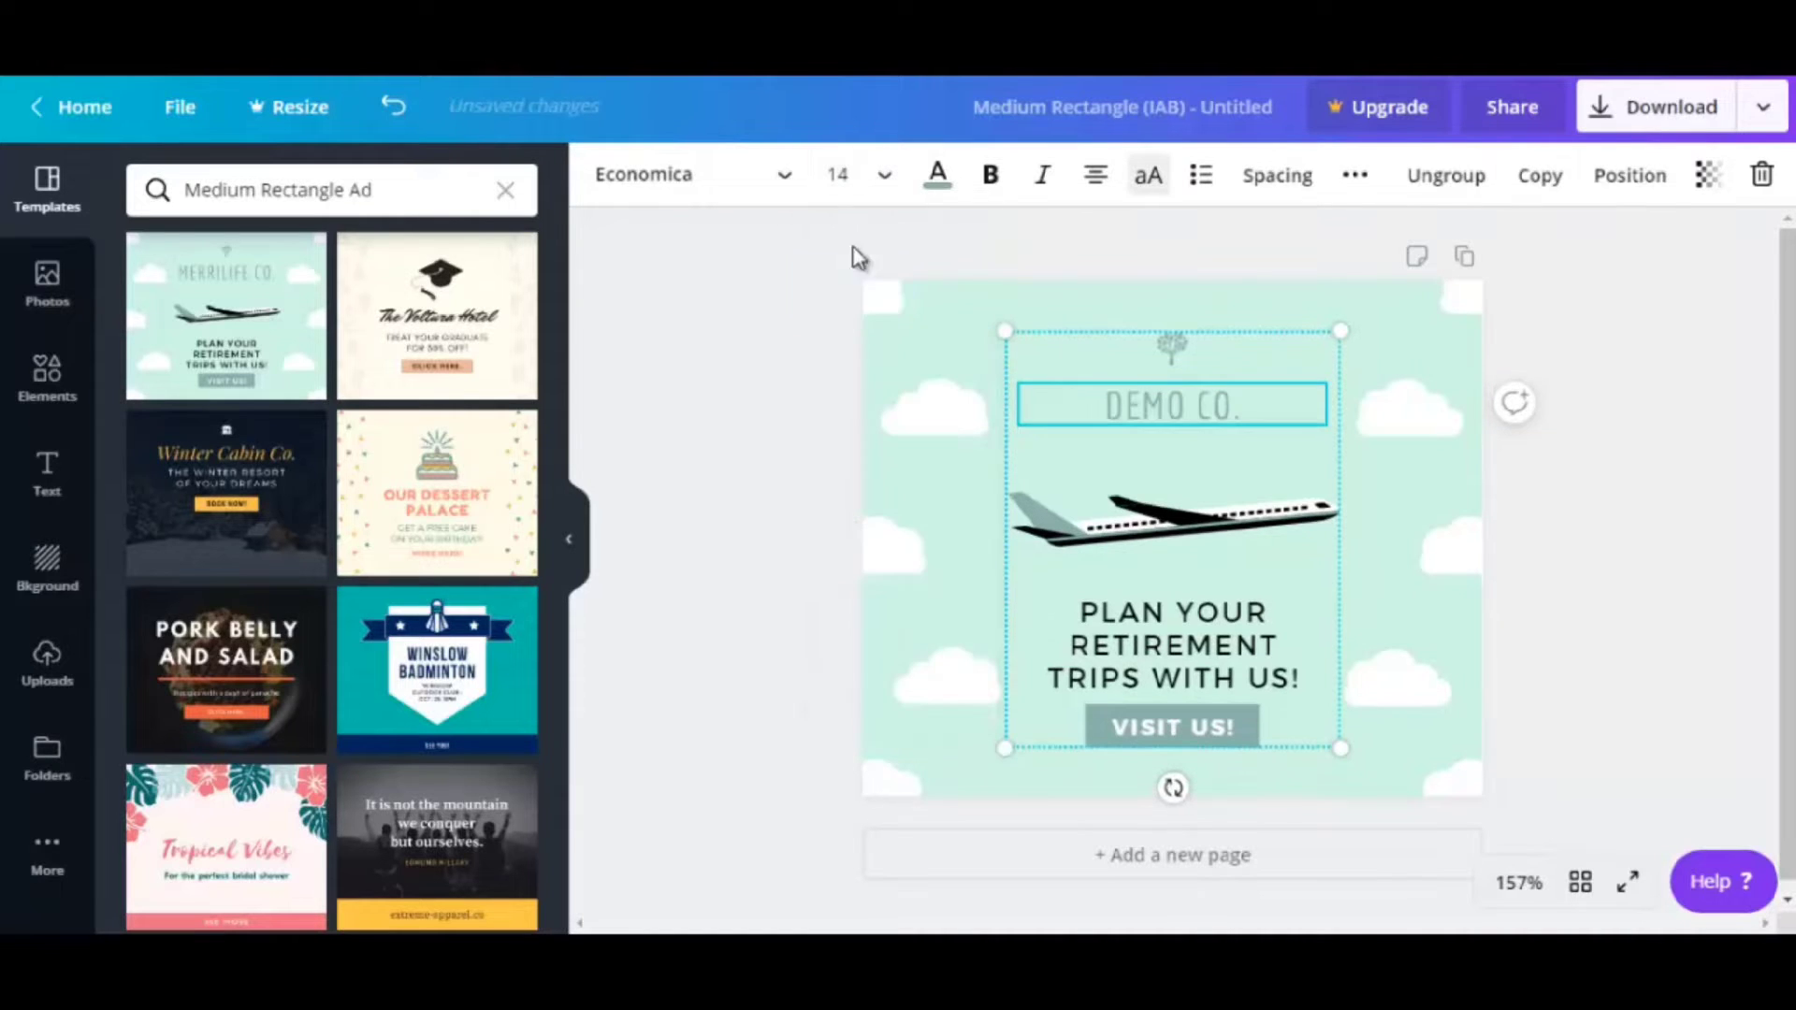
pyautogui.click(938, 178)
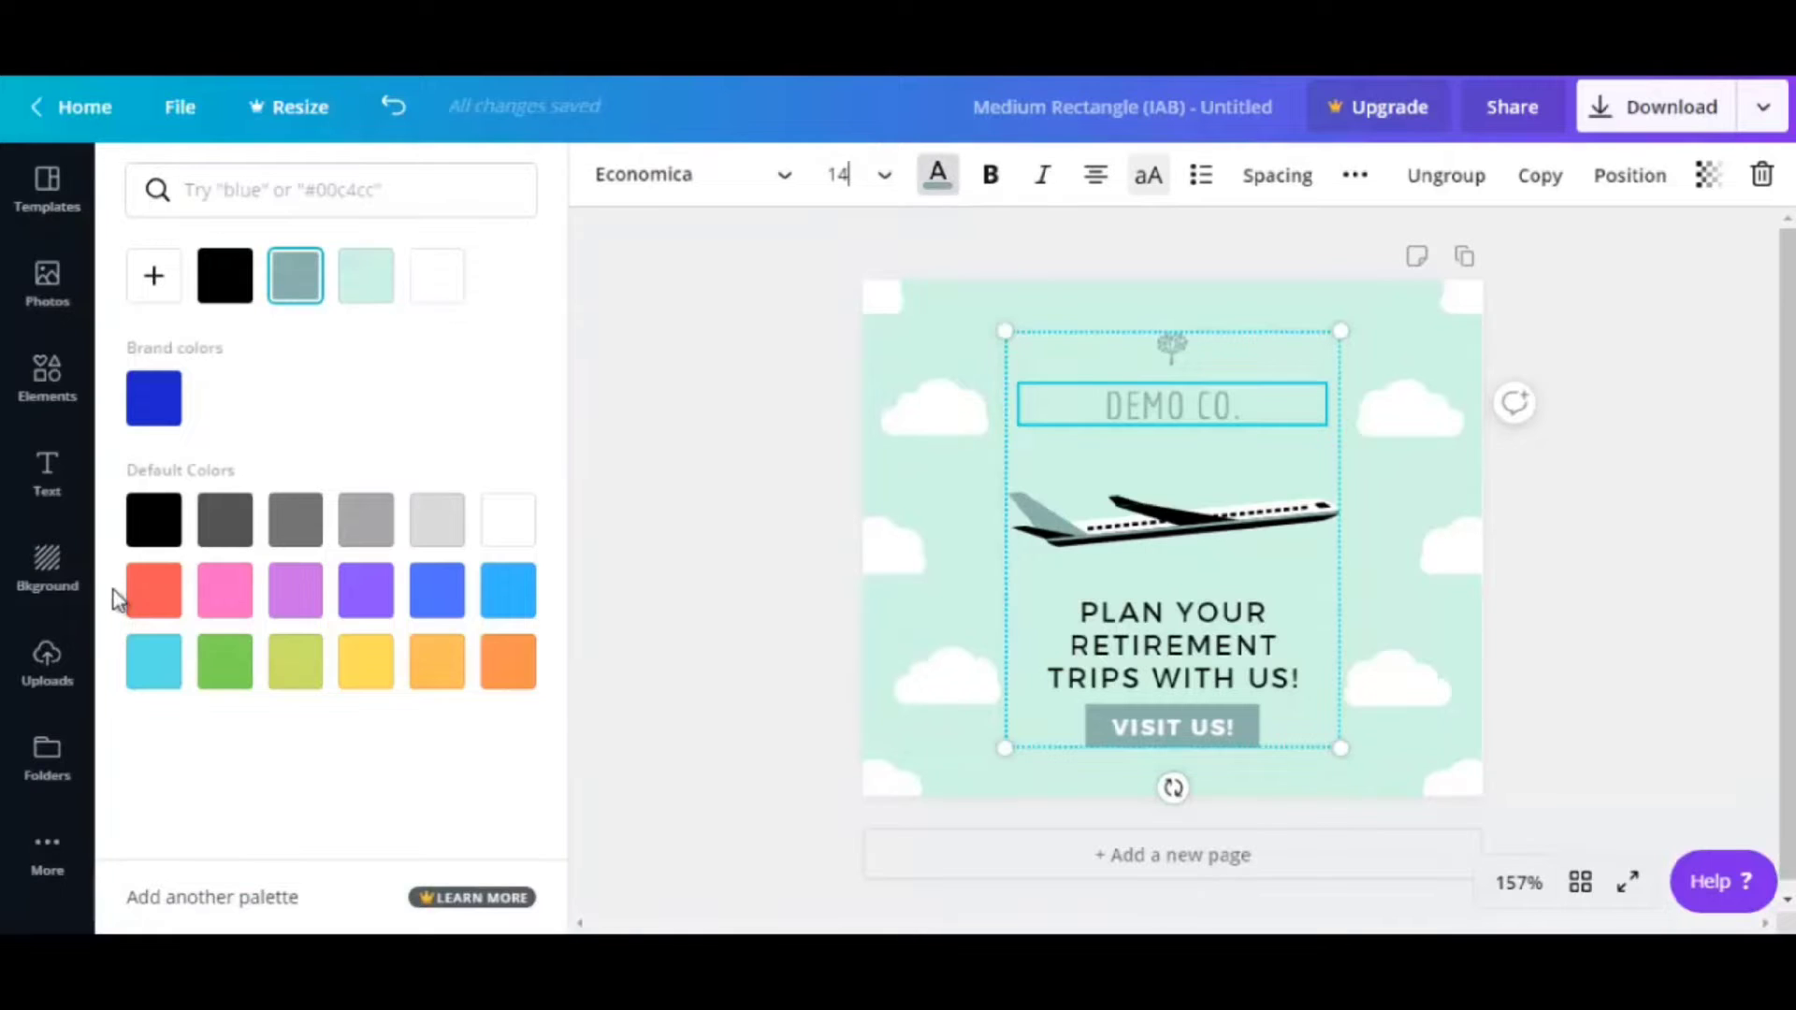
pyautogui.click(151, 590)
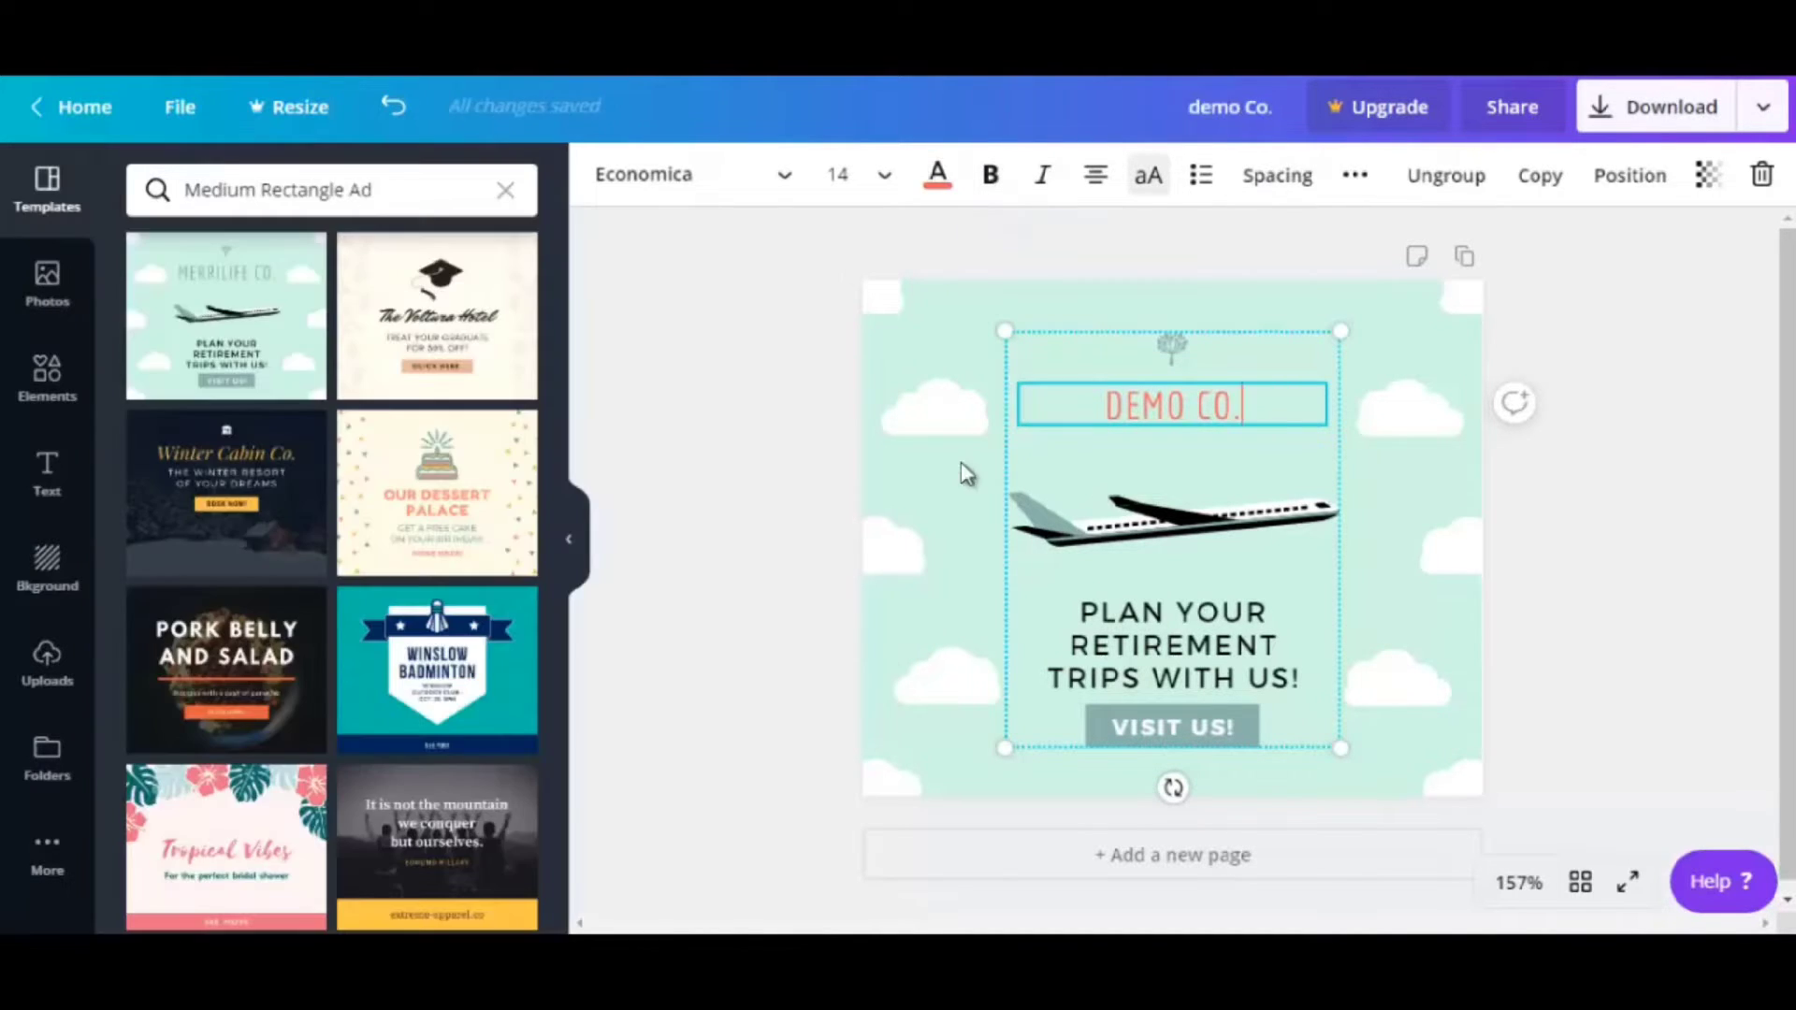
# Nudge the heading group slightly left and down
pyautogui.click(981, 458)
pyautogui.click(1081, 407)
pyautogui.moveTo(1081, 407)
pyautogui.mouseDown()
pyautogui.moveTo(1072, 391)
pyautogui.moveTo(1073, 408)
pyautogui.mouseUp()
pyautogui.click(1349, 383)
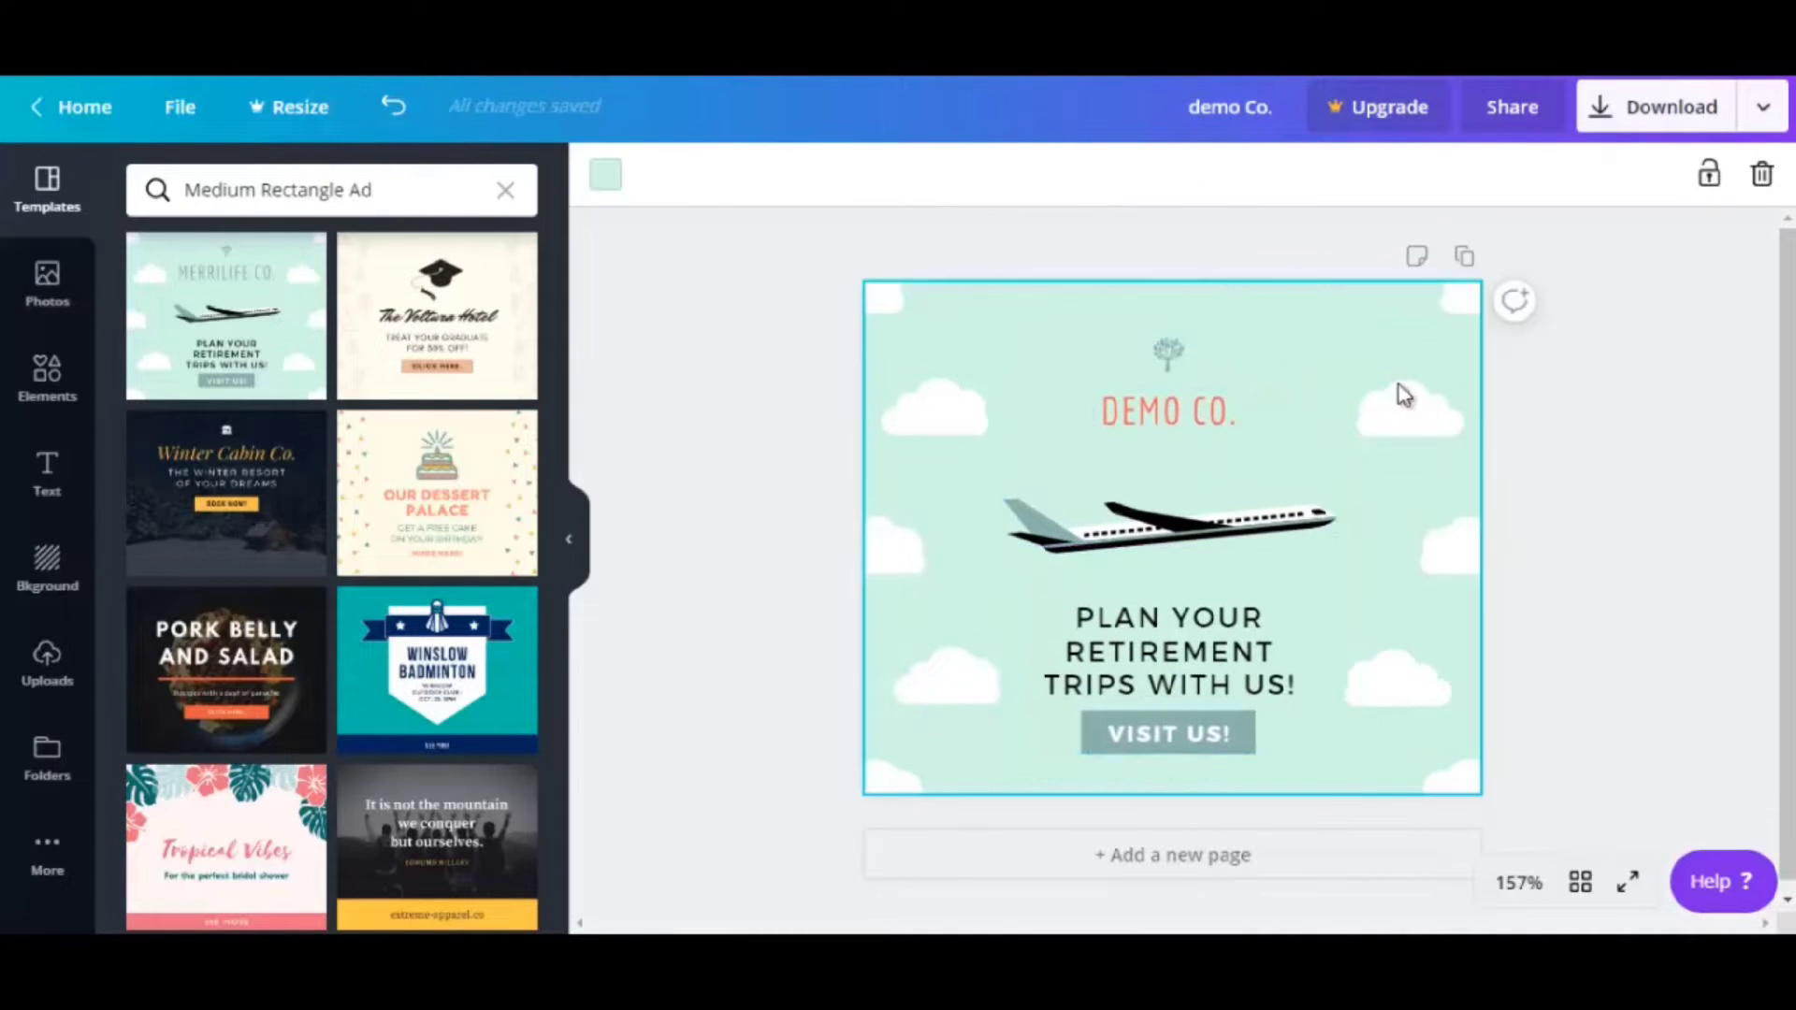
# Delete the small cloud at the top right beside the DEMO CO. heading
pyautogui.click(1380, 403)
pyautogui.moveTo(1380, 403); pyautogui.dragTo(1451, 557)
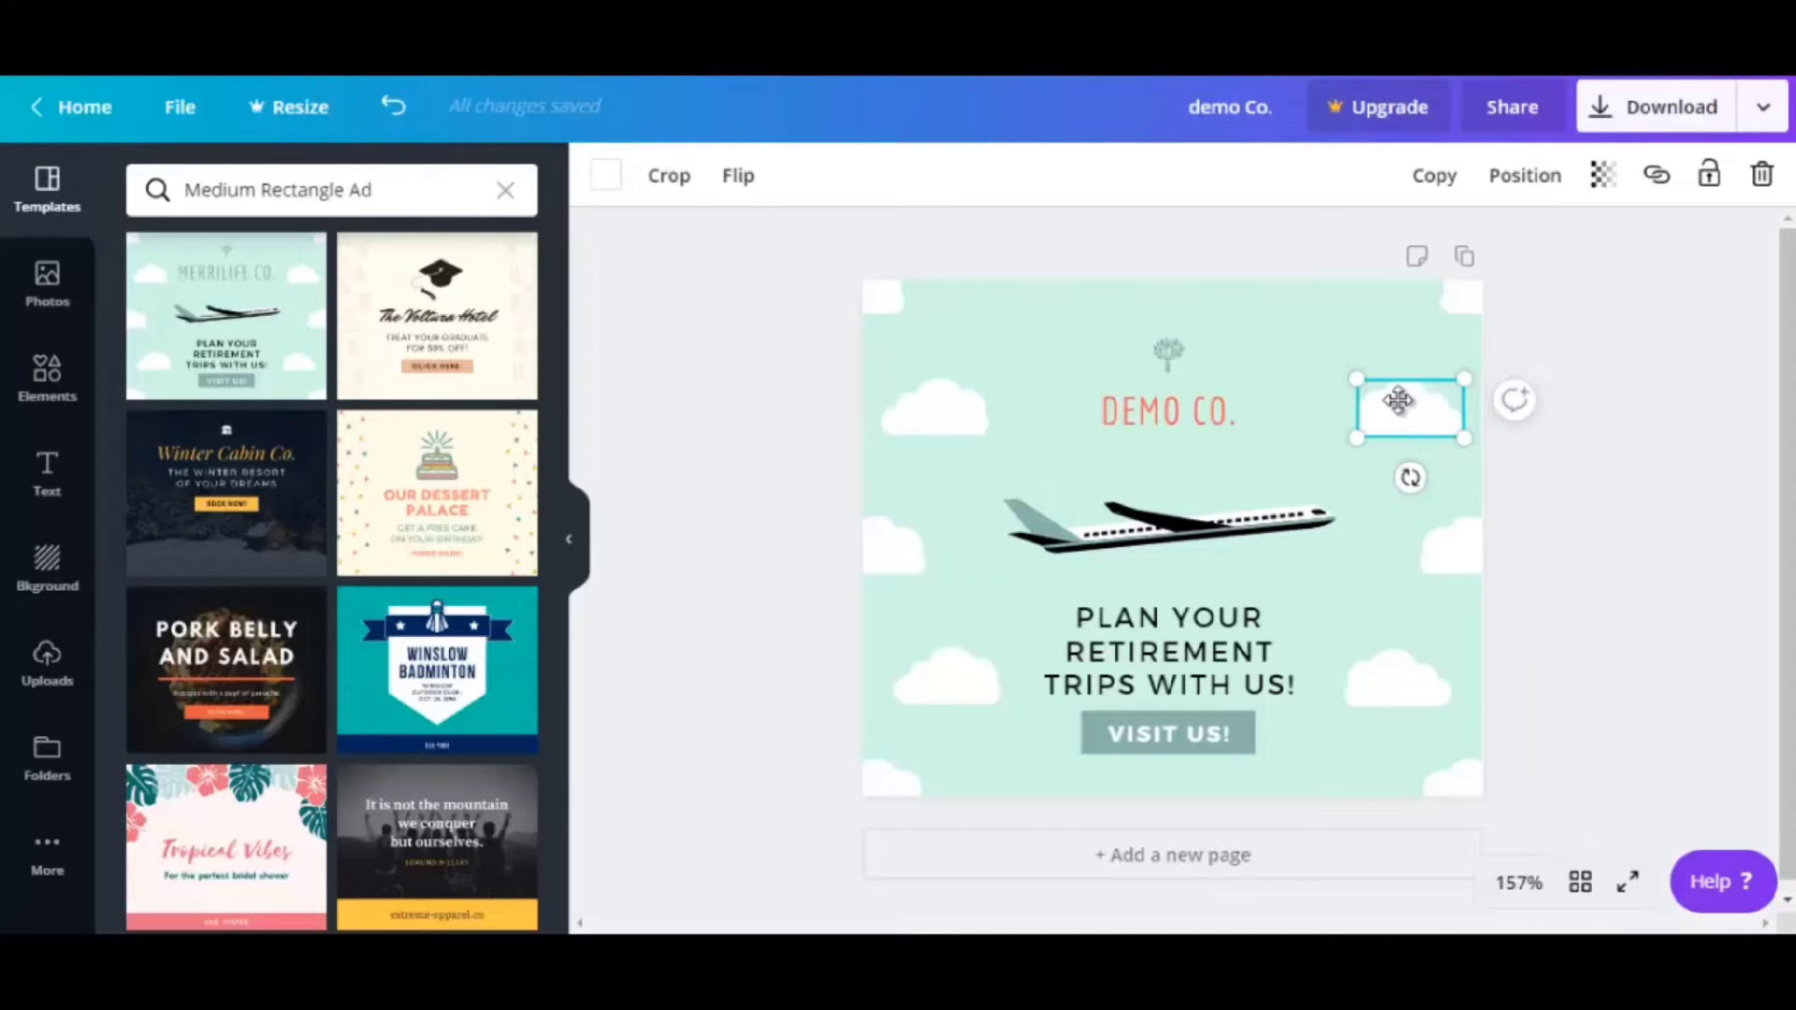
pyautogui.click(1762, 175)
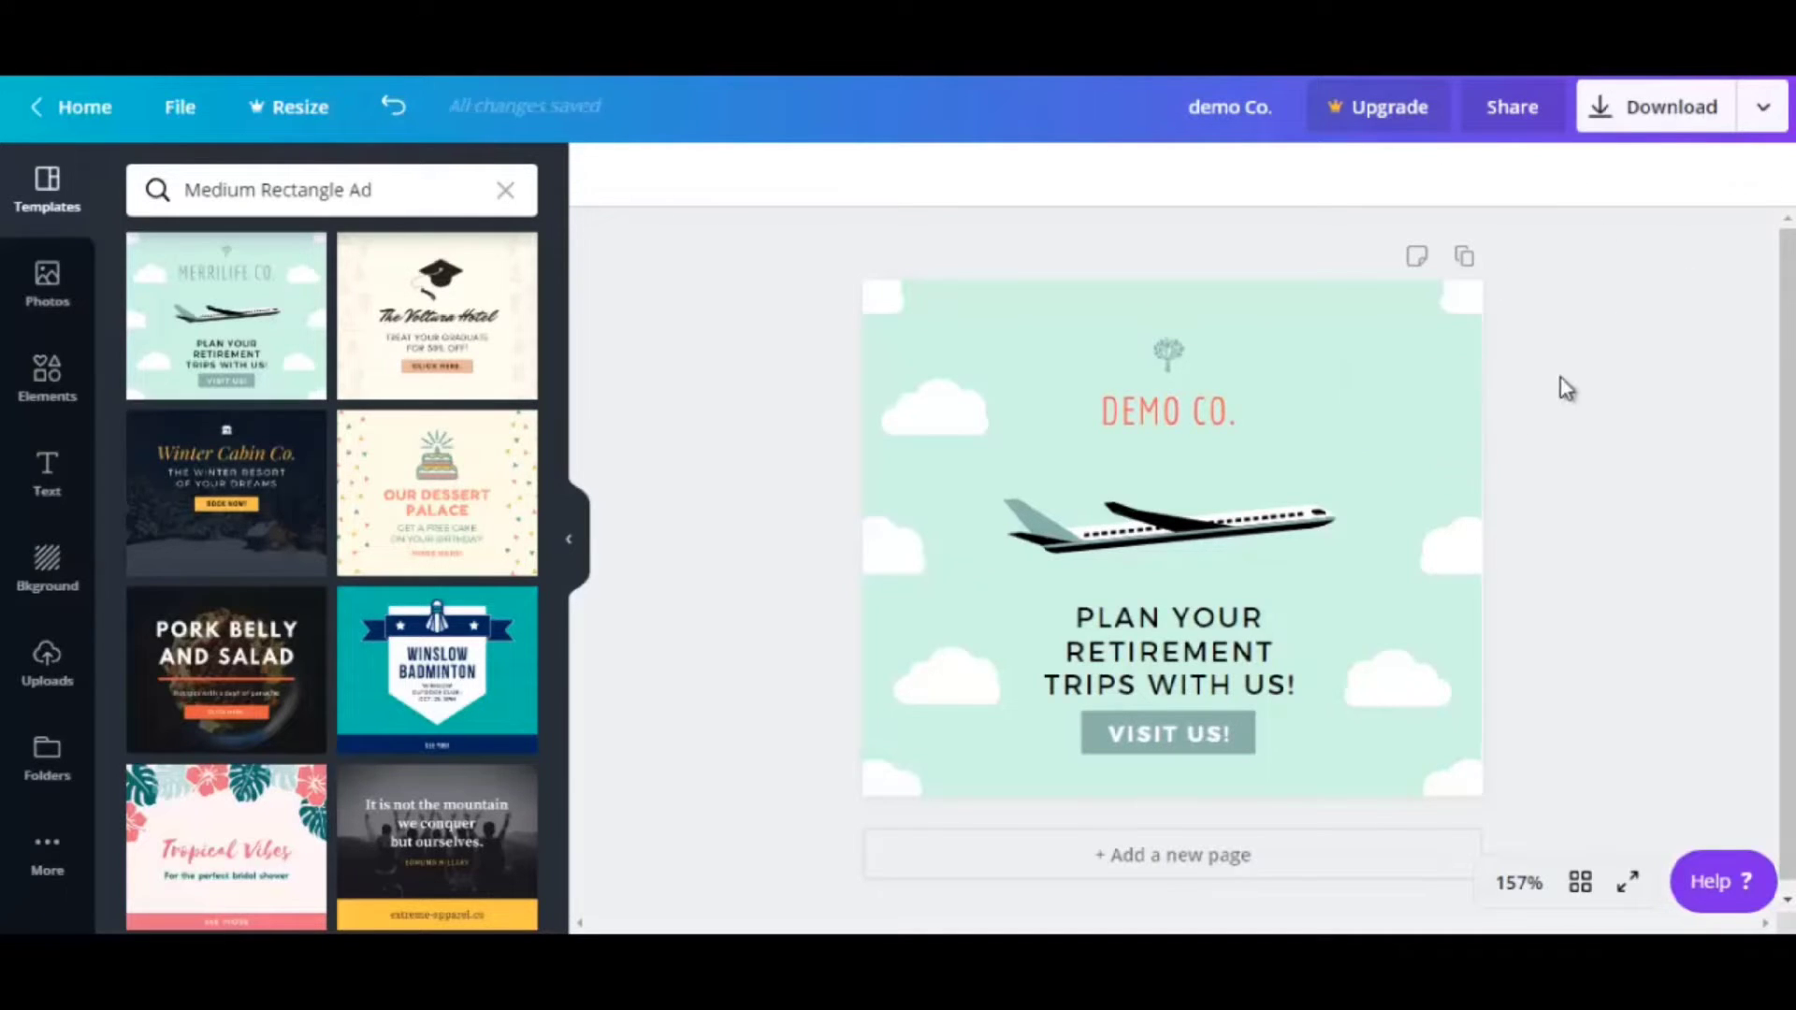
pyautogui.click(1151, 545)
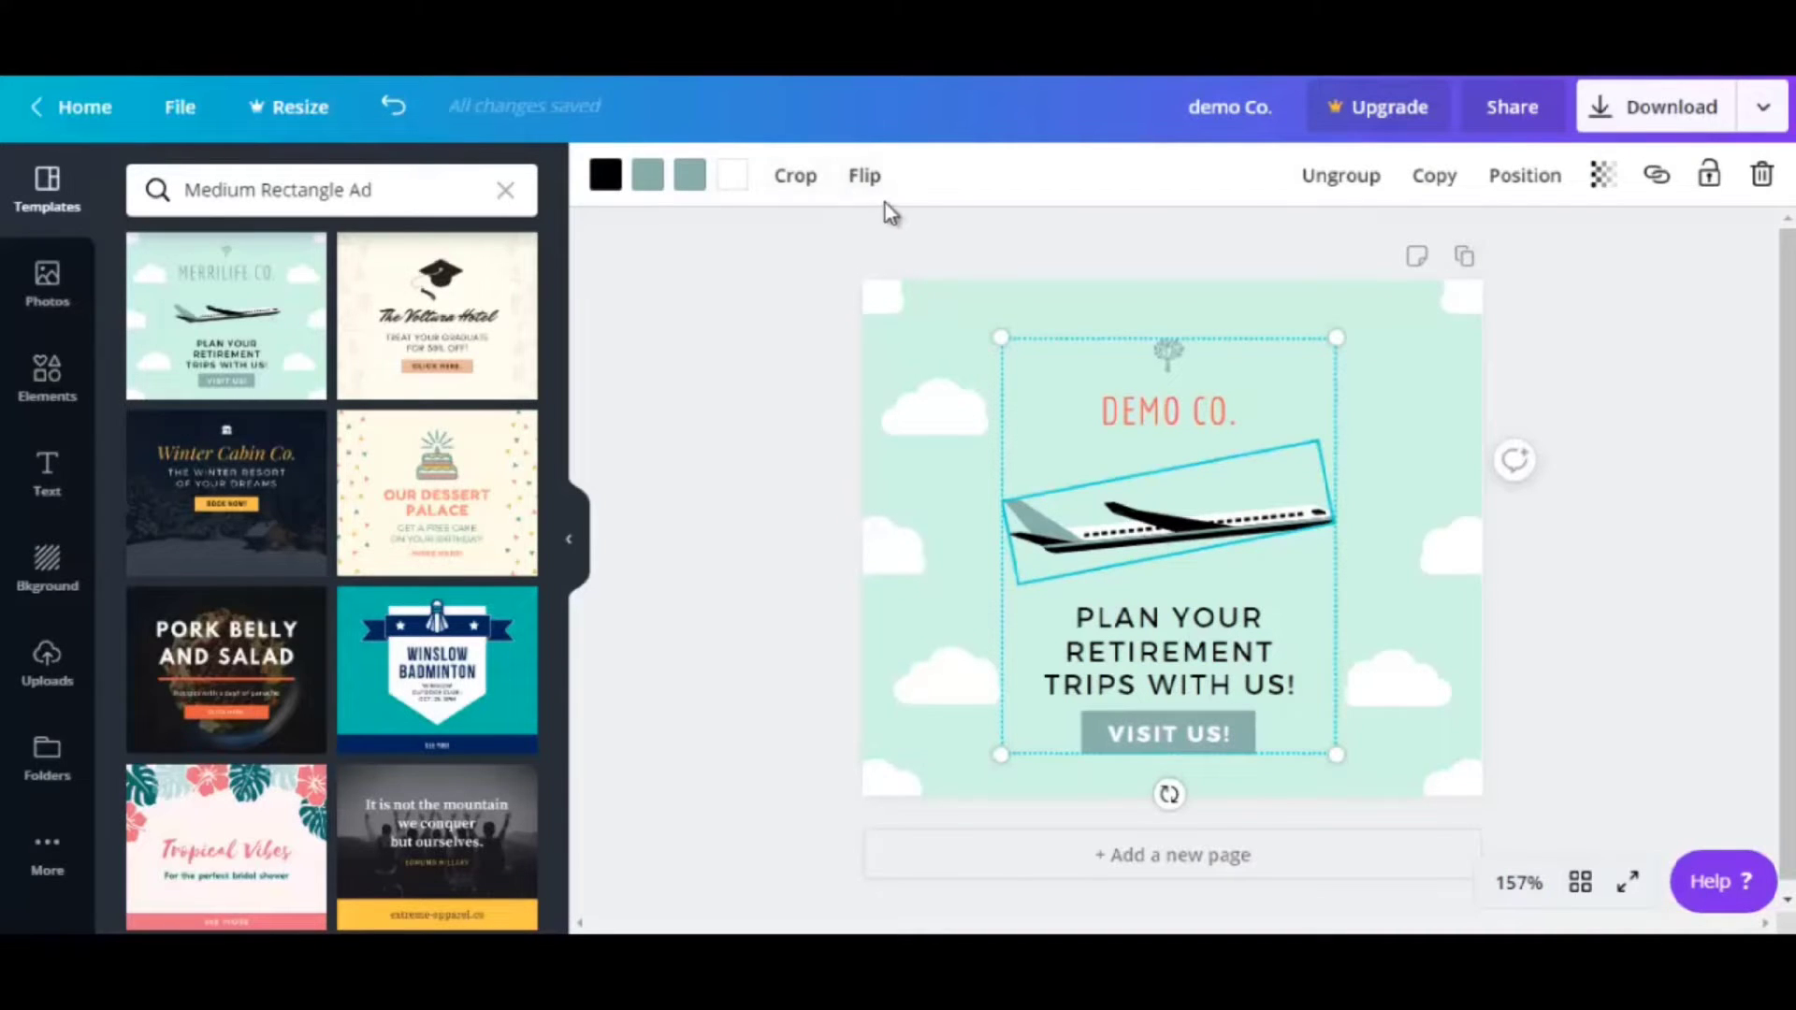
# Flip the airplane horizontally so its tail points to the right
pyautogui.click(863, 179)
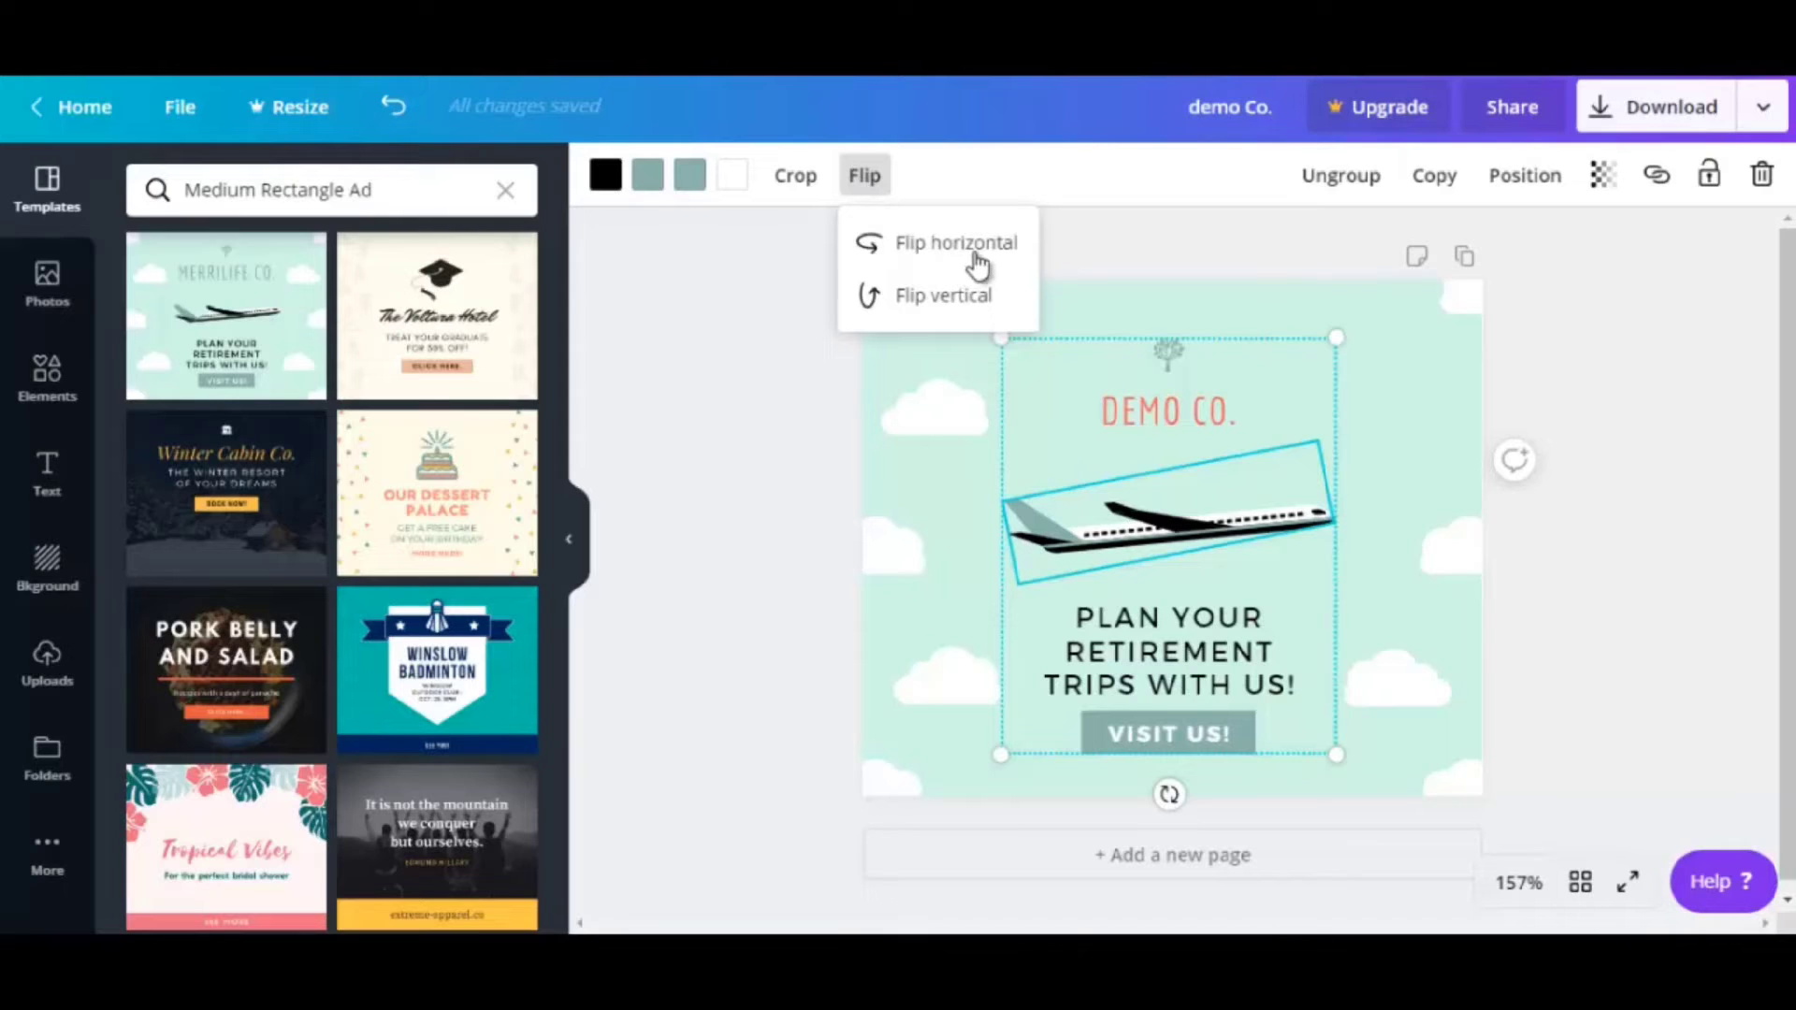
pyautogui.click(966, 312)
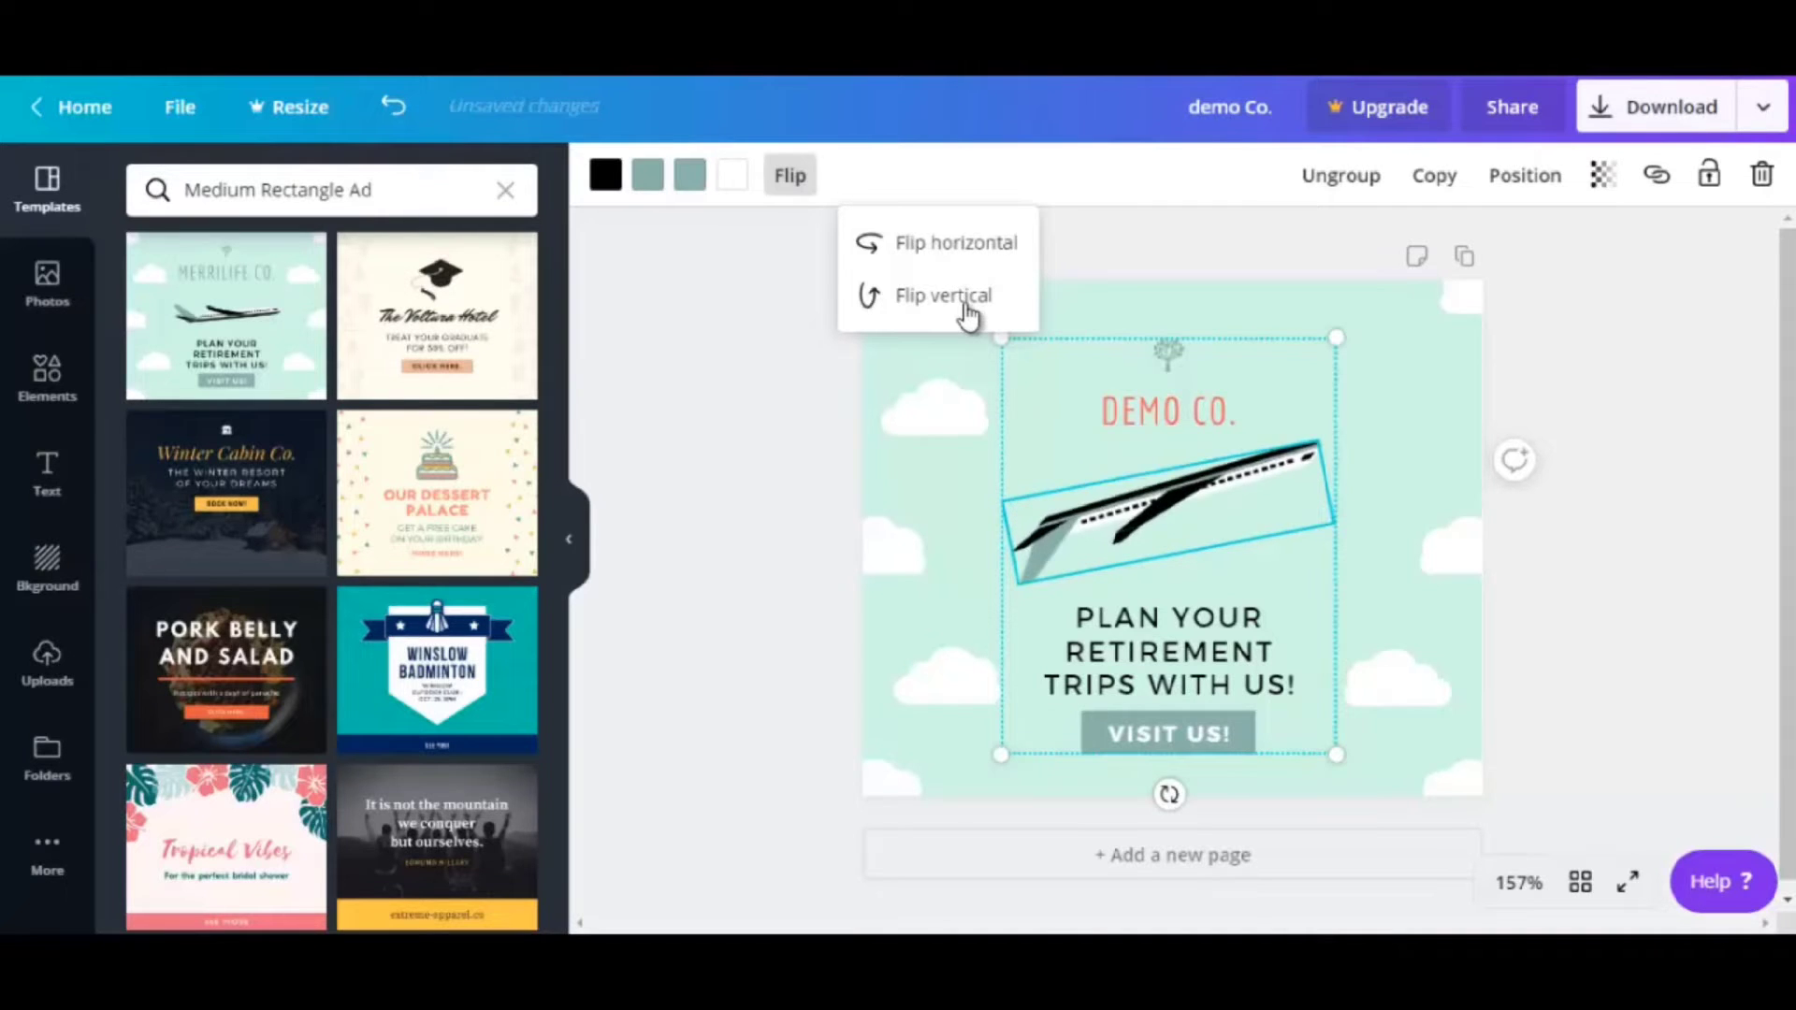
pyautogui.click(964, 304)
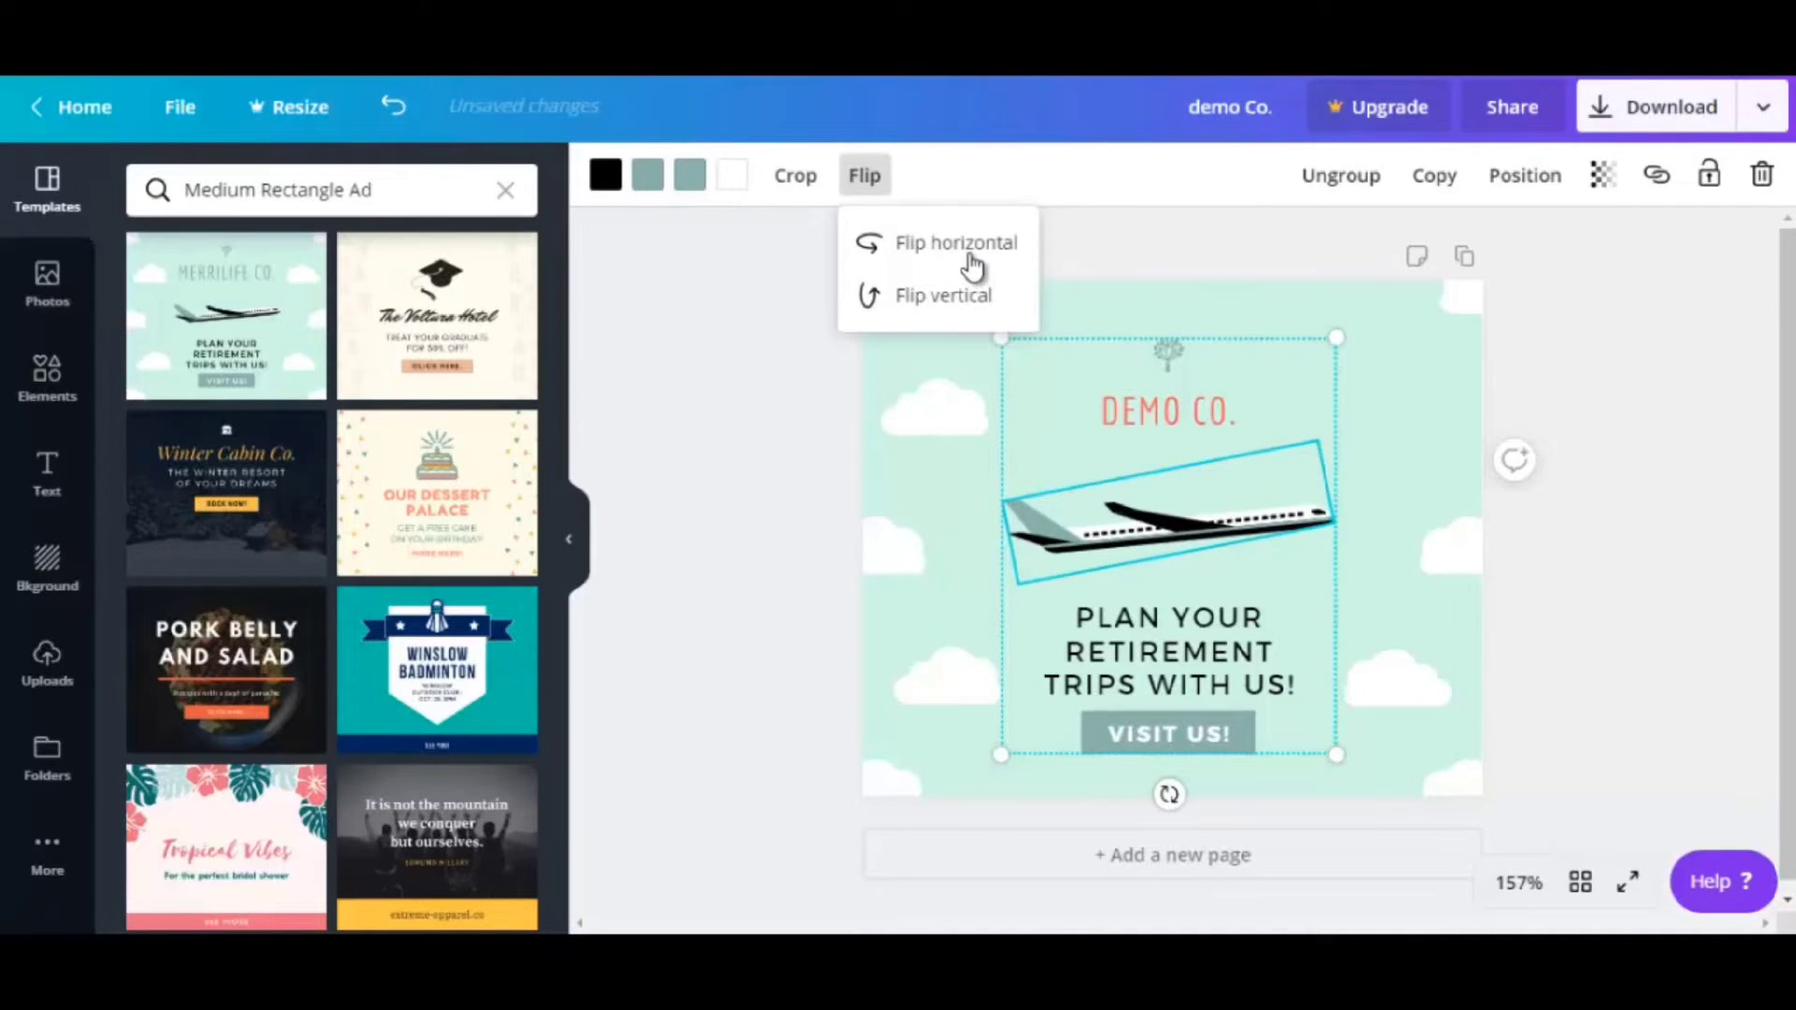
pyautogui.click(973, 267)
pyautogui.click(1099, 633)
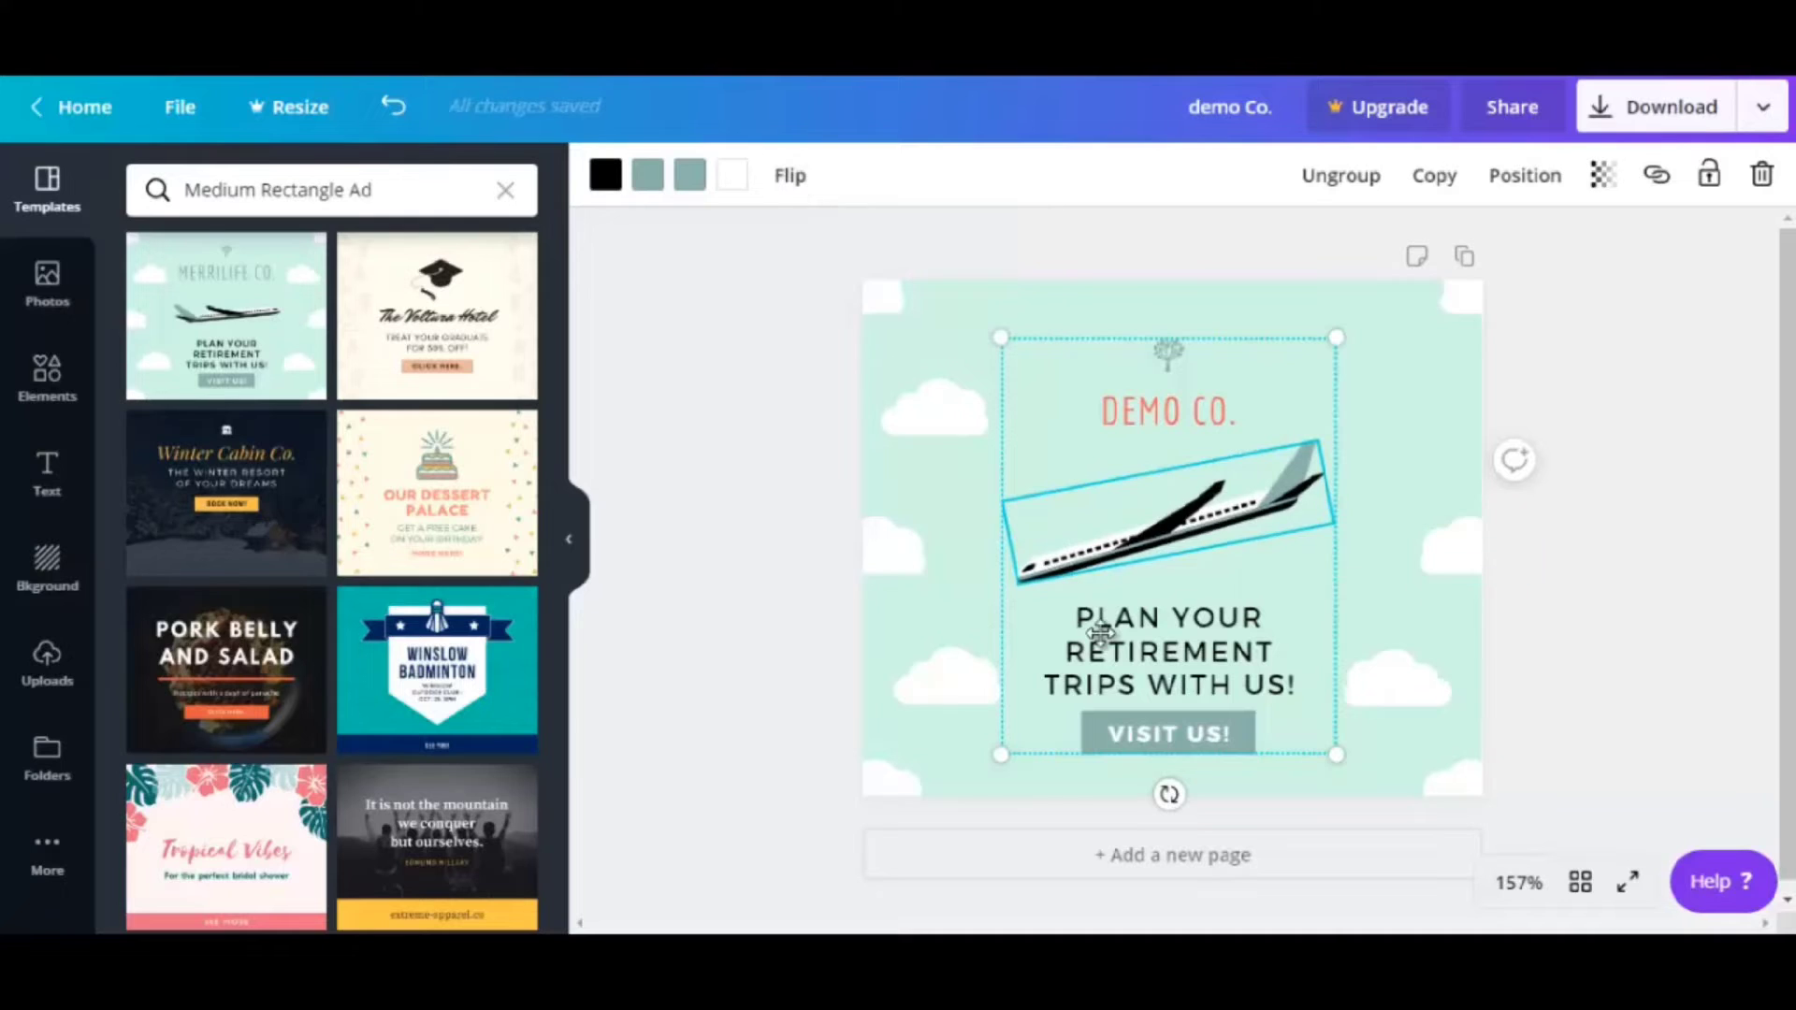
pyautogui.click(1145, 659)
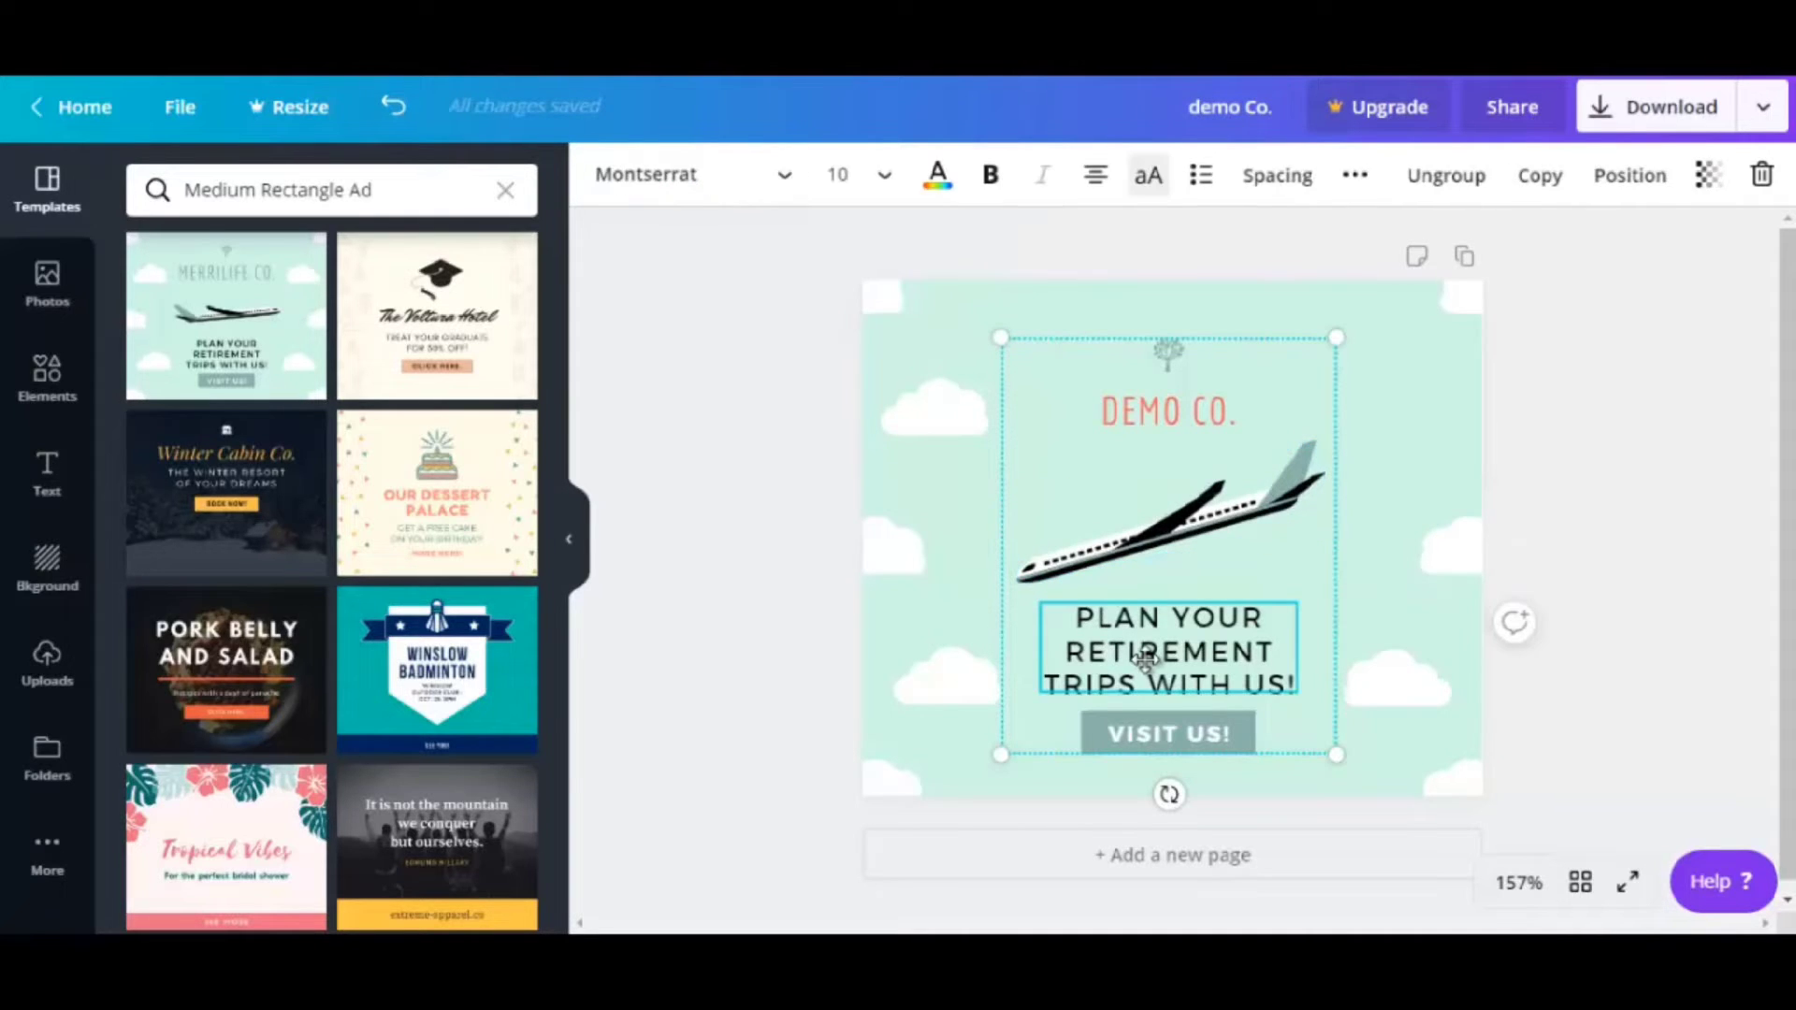
pyautogui.click(1147, 734)
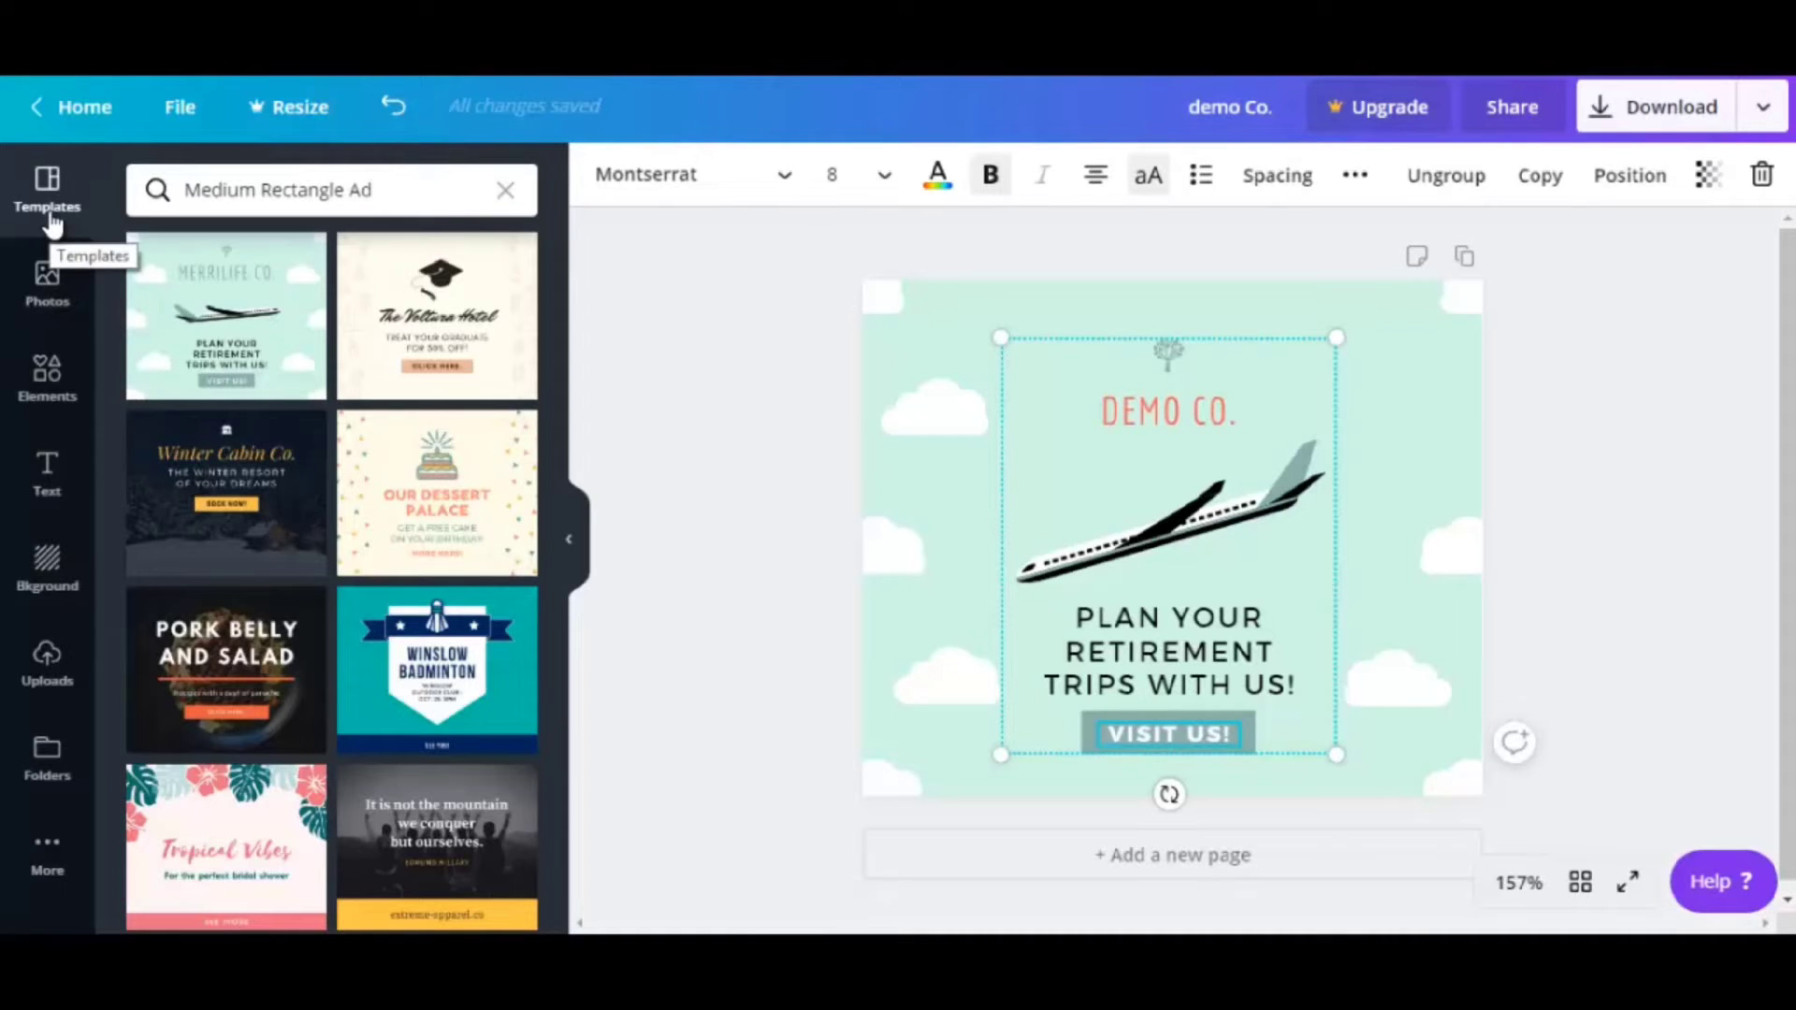
# Add the pineapple beach photo and shrink it to 141 by 94 beside the retirement text
pyautogui.click(49, 300)
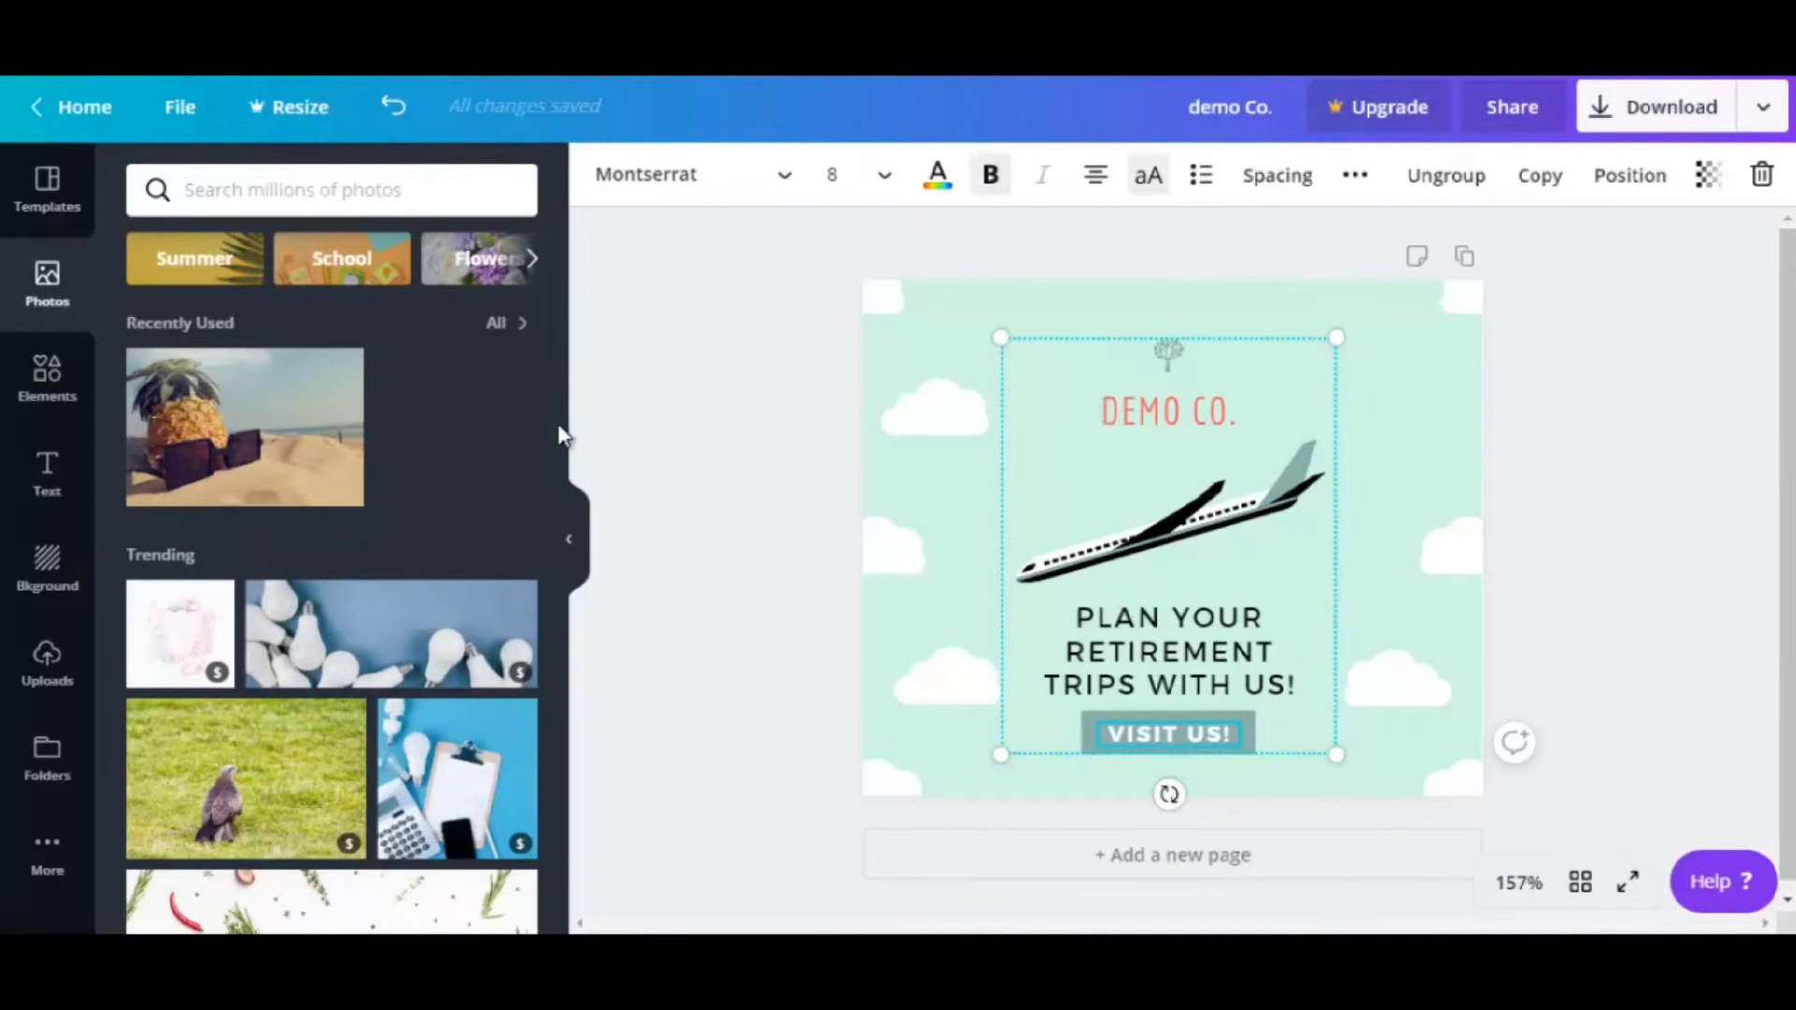
pyautogui.moveTo(555, 422); pyautogui.dragTo(543, 376)
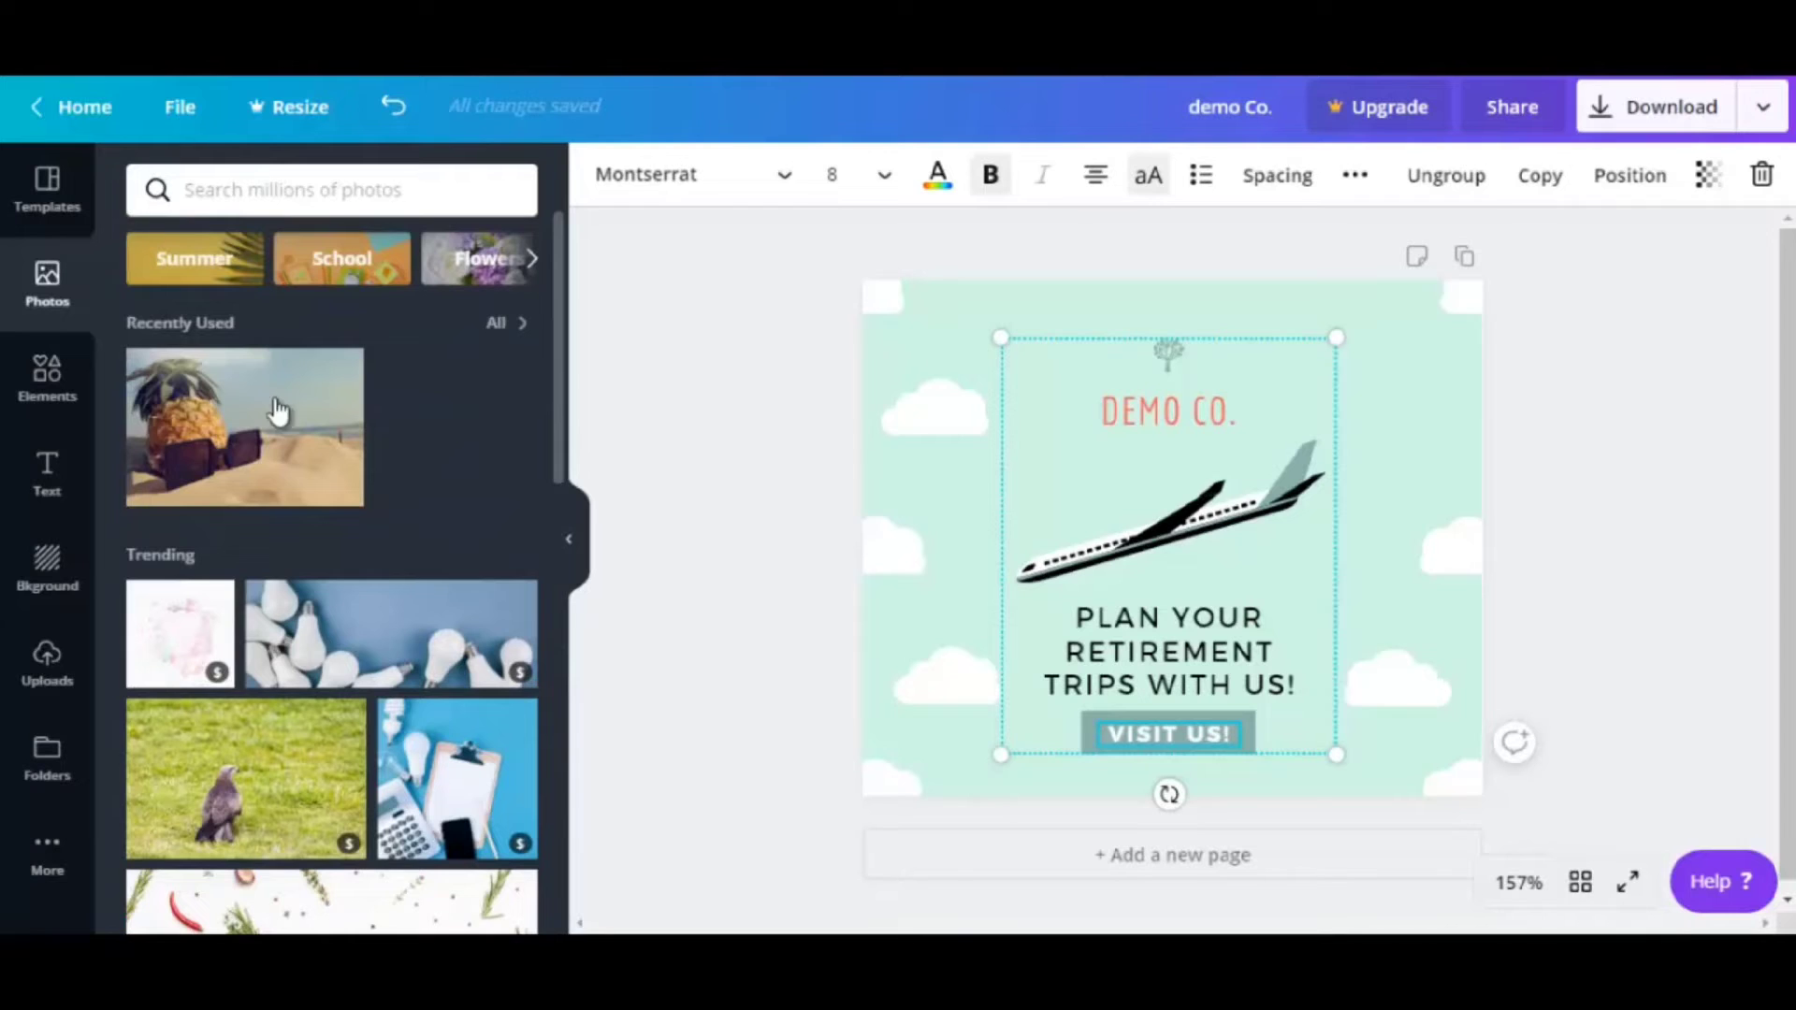
pyautogui.scroll(-1, 556, 449)
pyautogui.moveTo(553, 479); pyautogui.dragTo(521, 372)
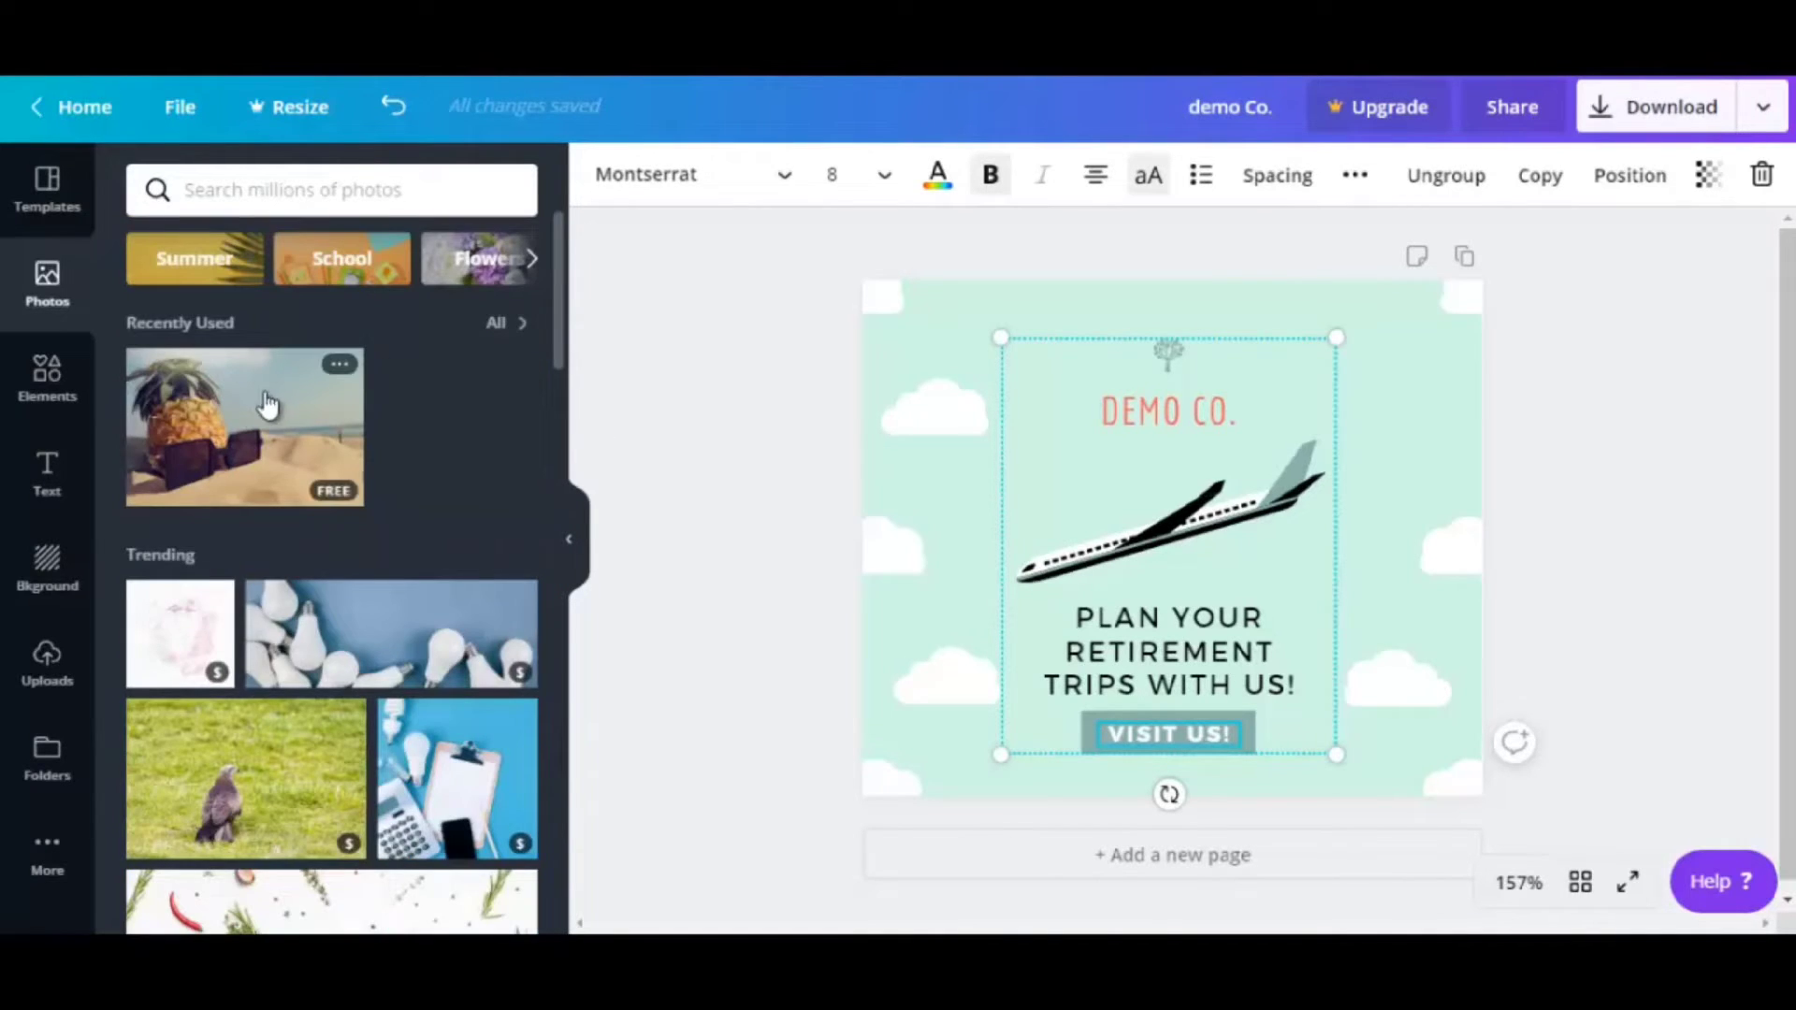
pyautogui.click(214, 435)
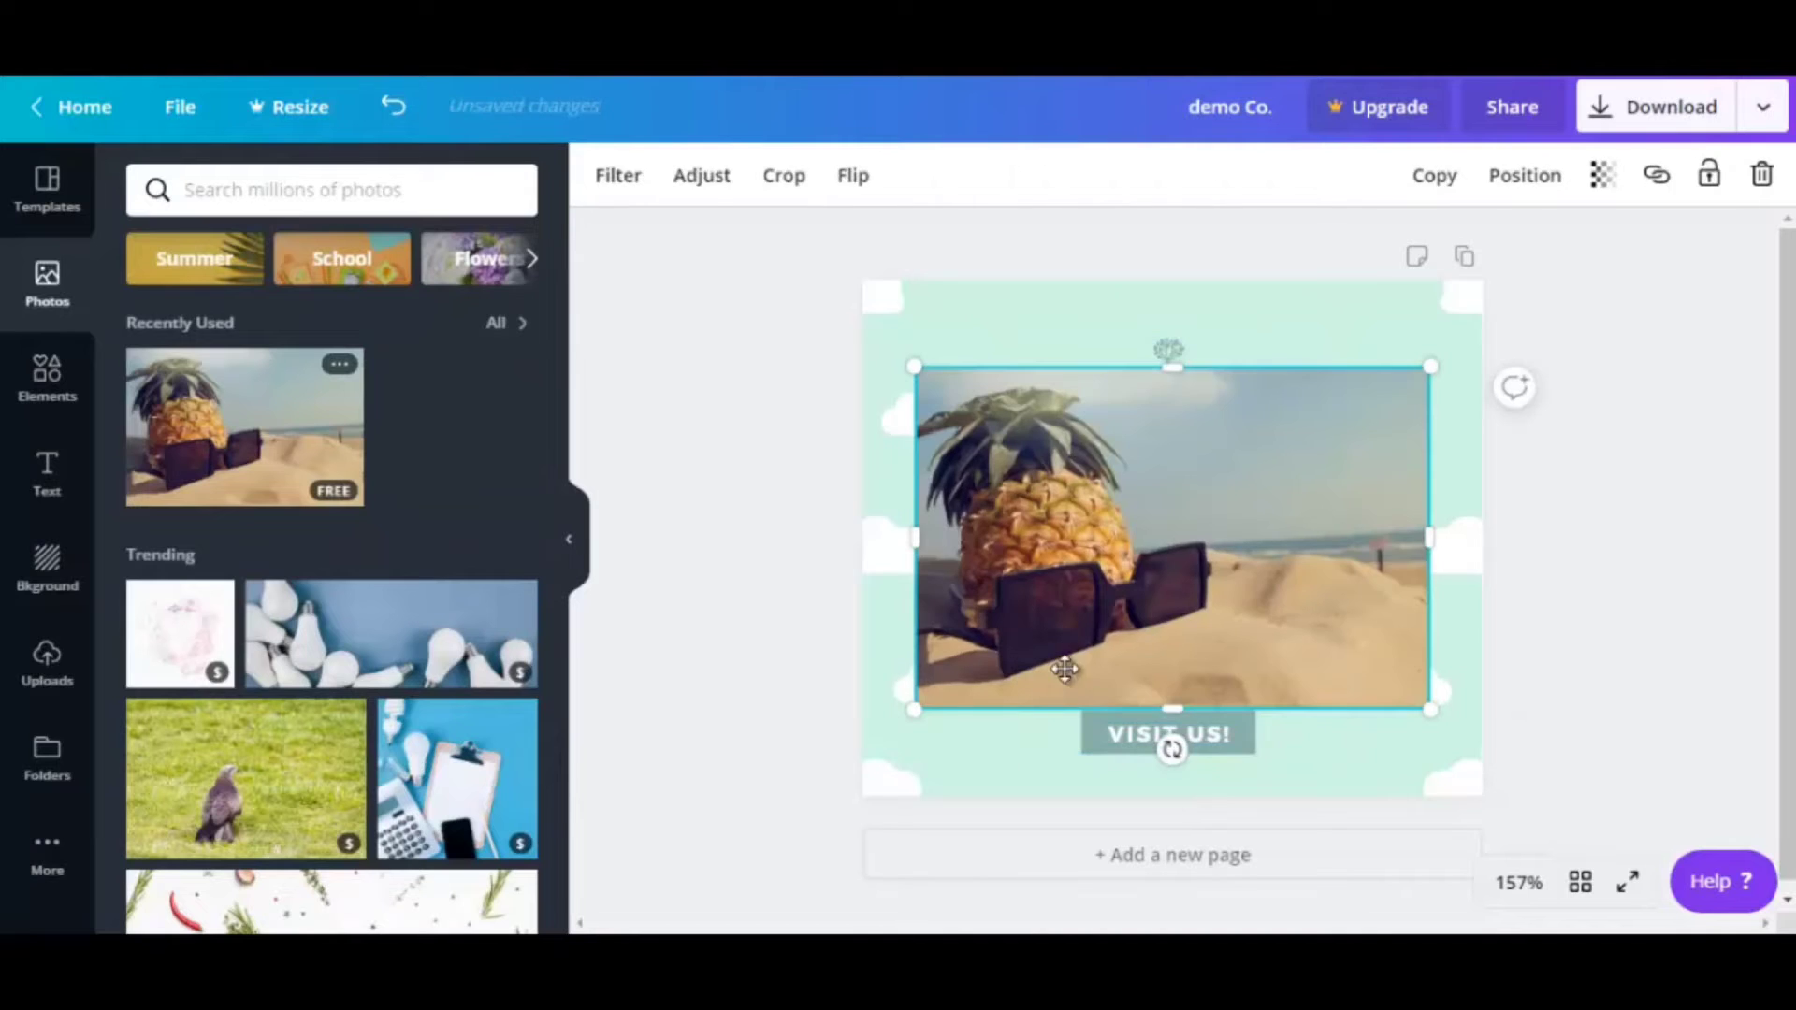
pyautogui.moveTo(914, 368); pyautogui.dragTo(1296, 620)
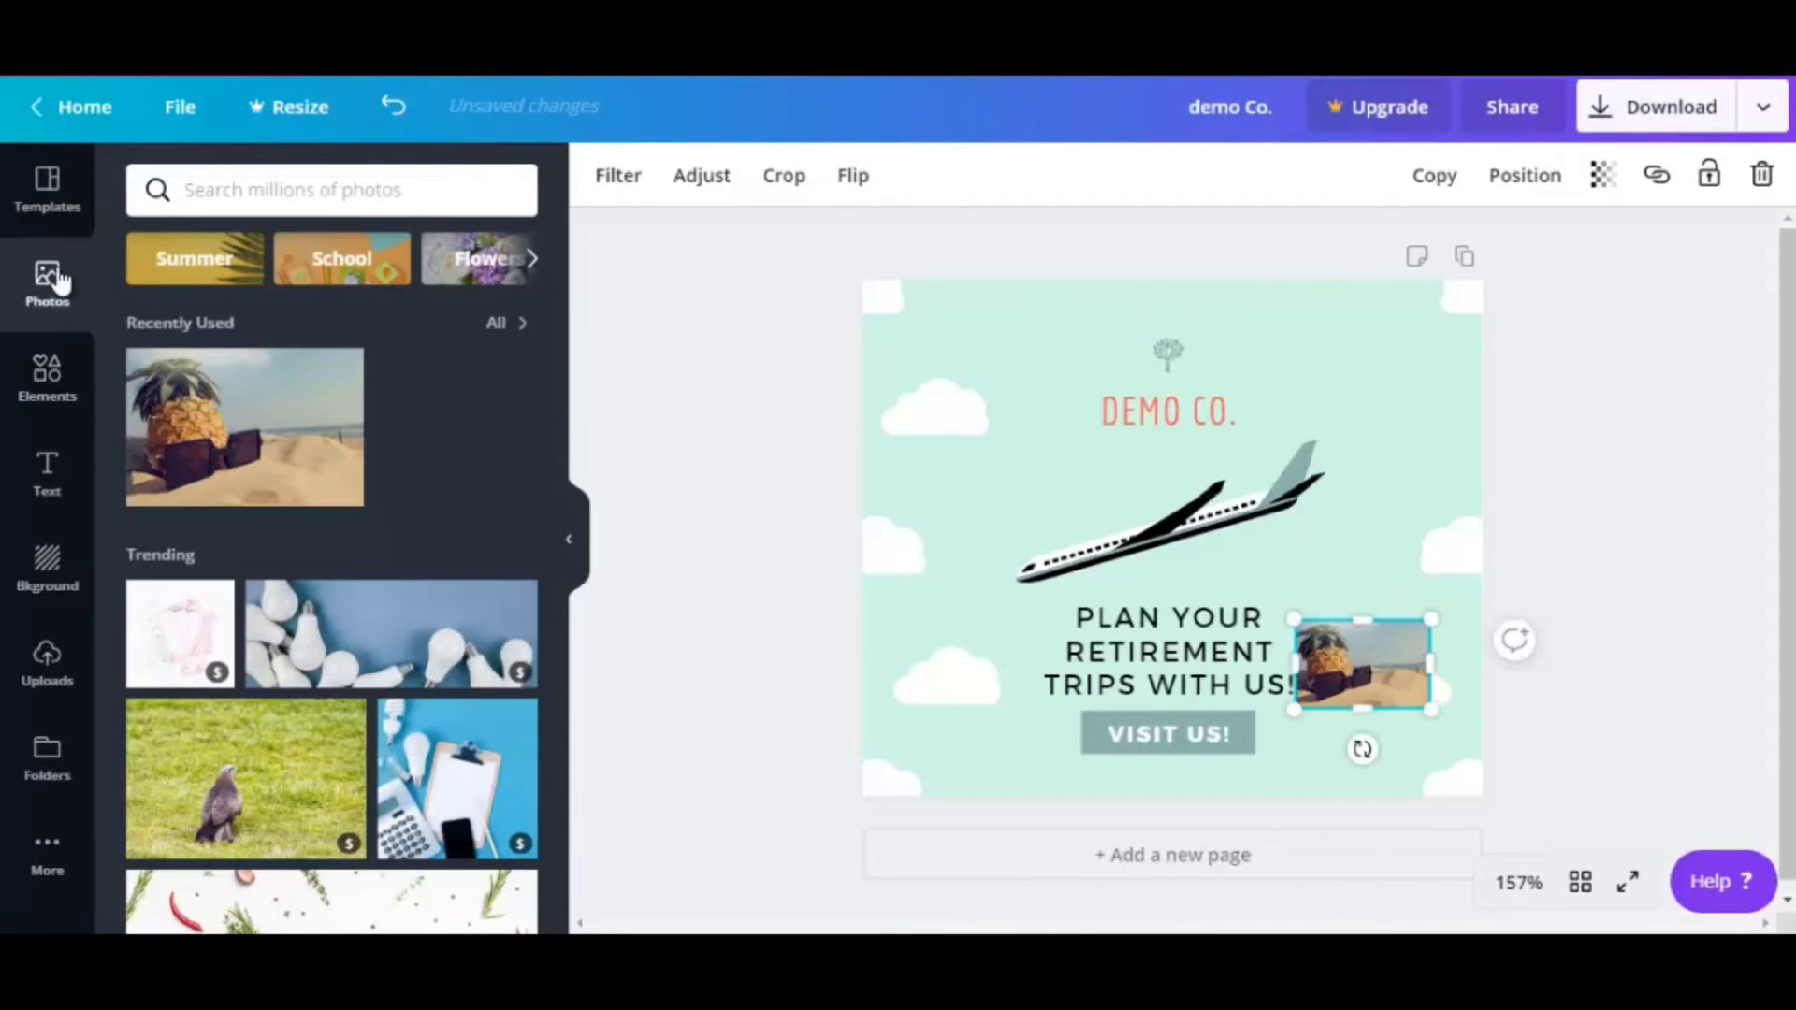
pyautogui.click(54, 404)
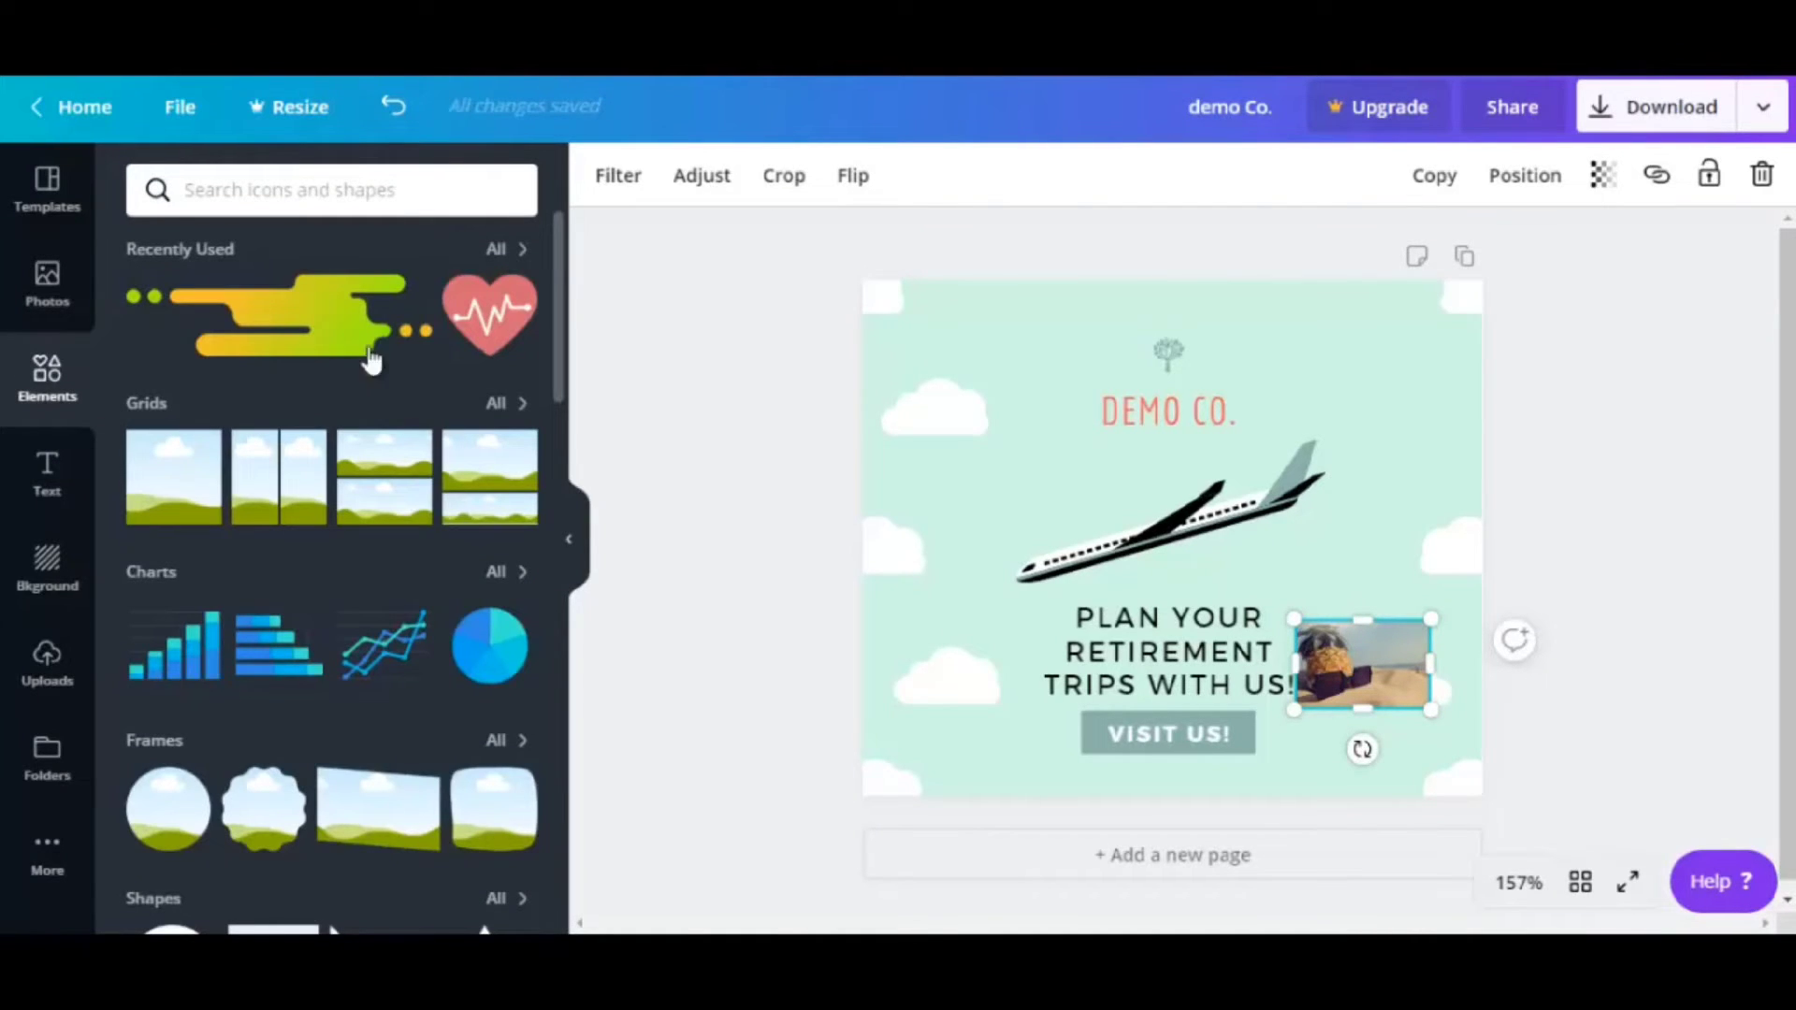
# Add a plain solid white line and drag it onto the PLAN YOUR text, discarding a stray heart
pyautogui.click(505, 320)
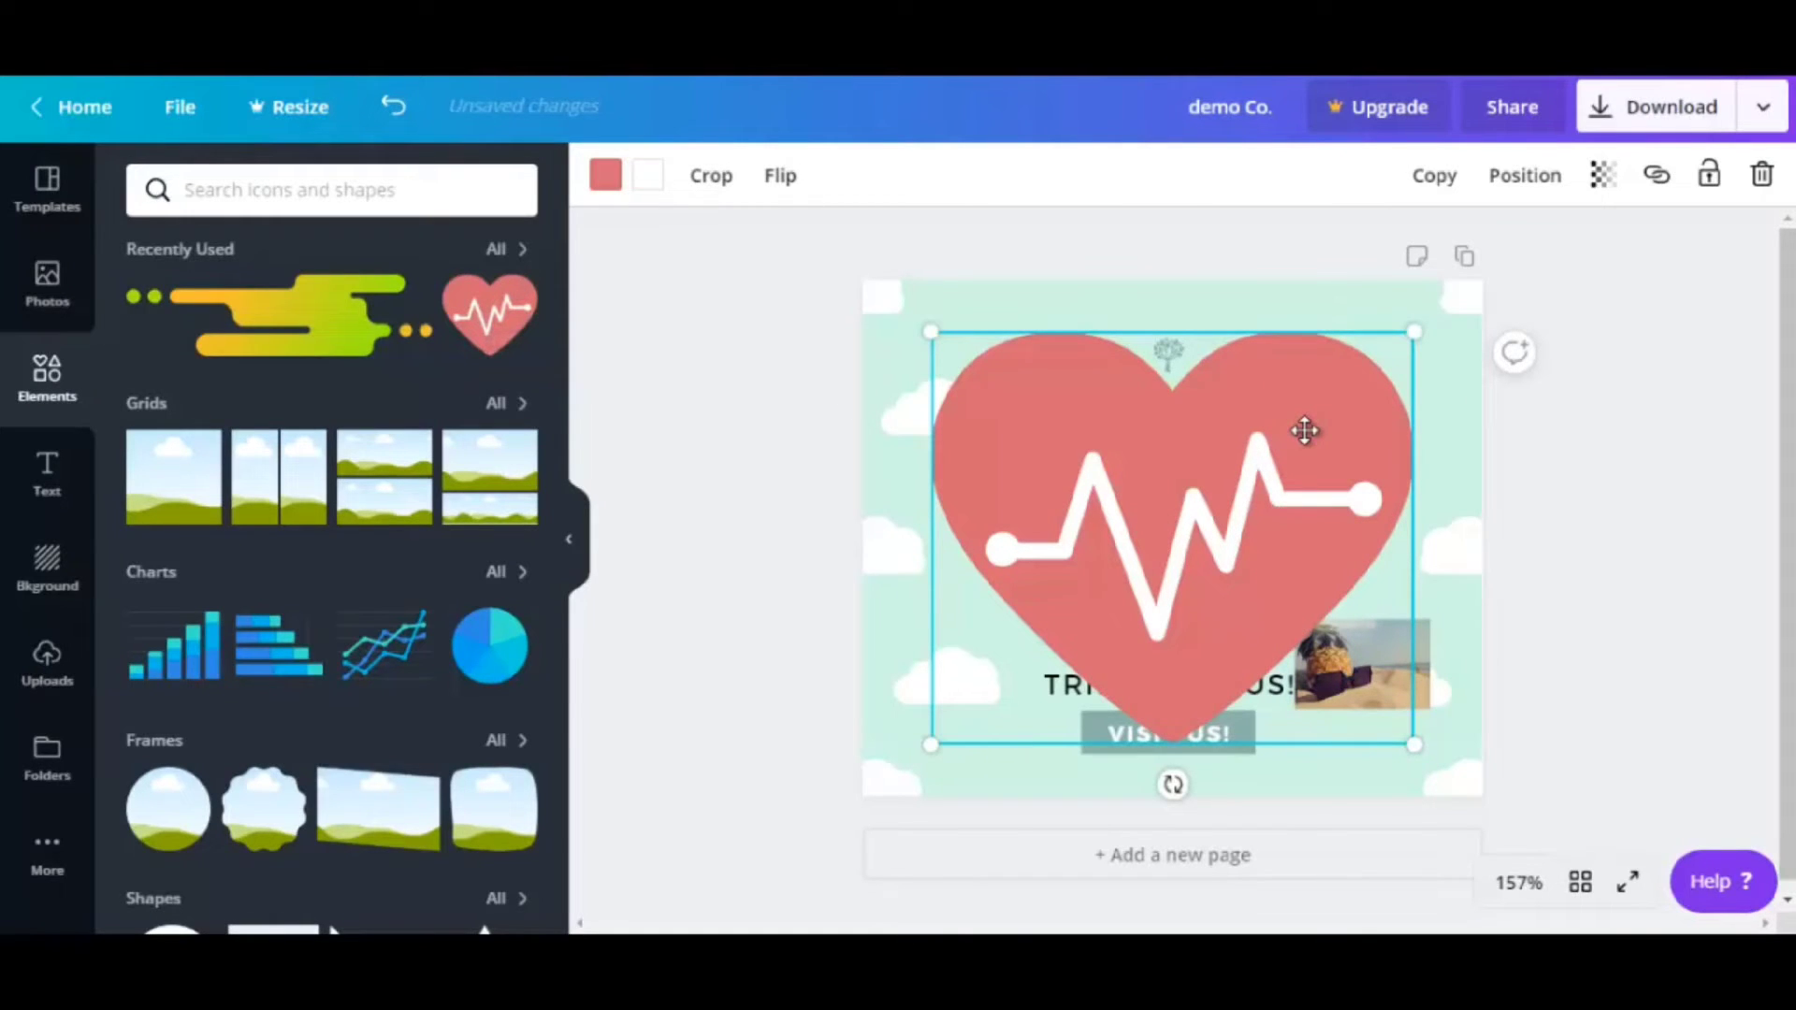
pyautogui.click(1760, 176)
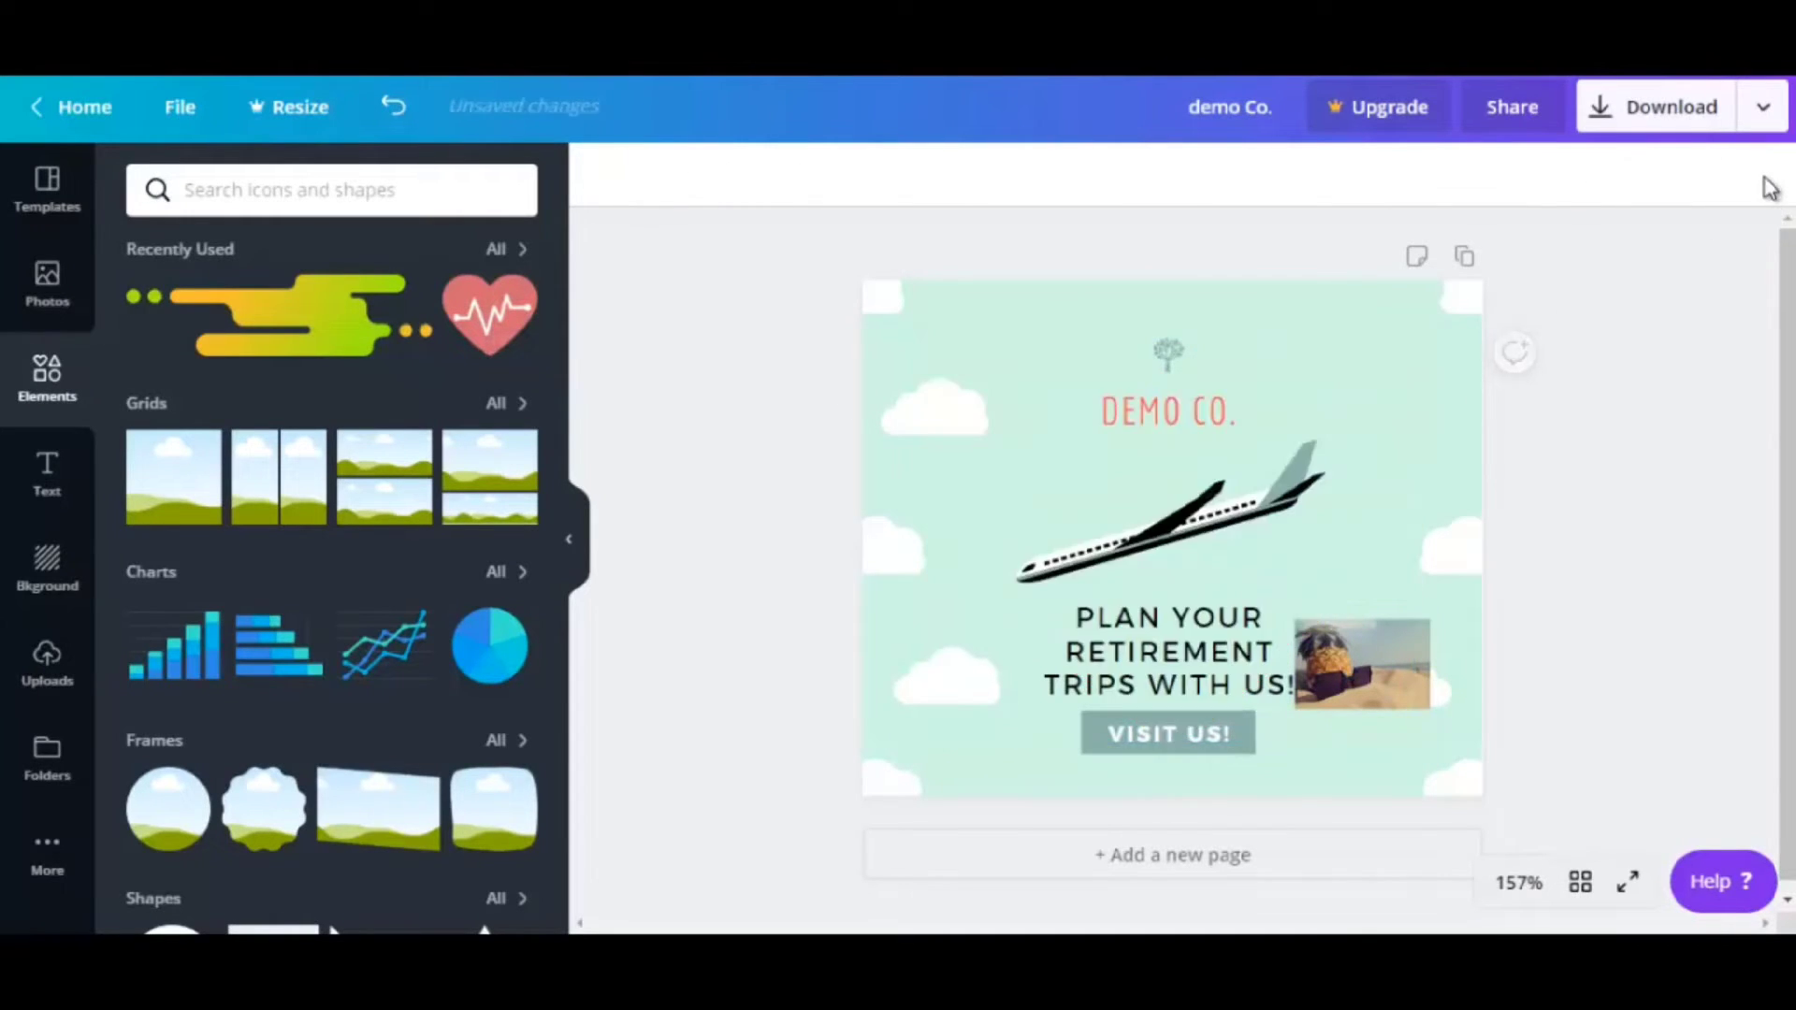
pyautogui.scroll(-9, 552, 391)
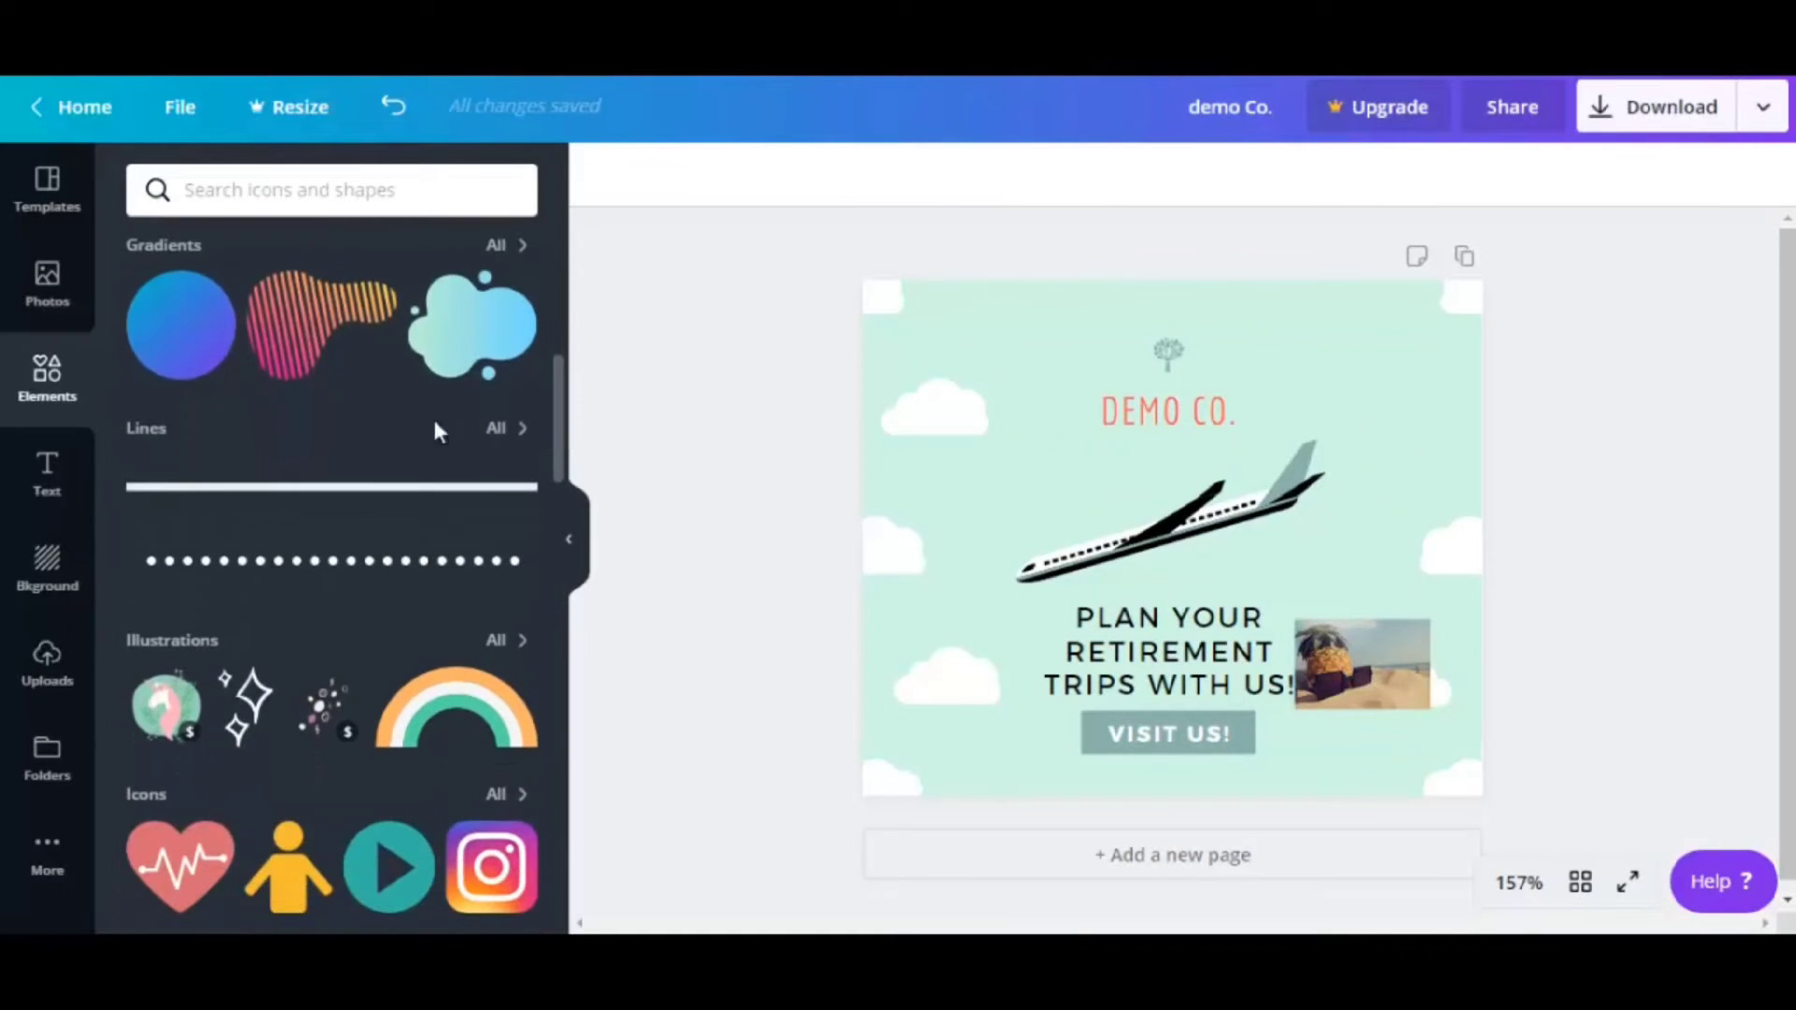
pyautogui.click(175, 500)
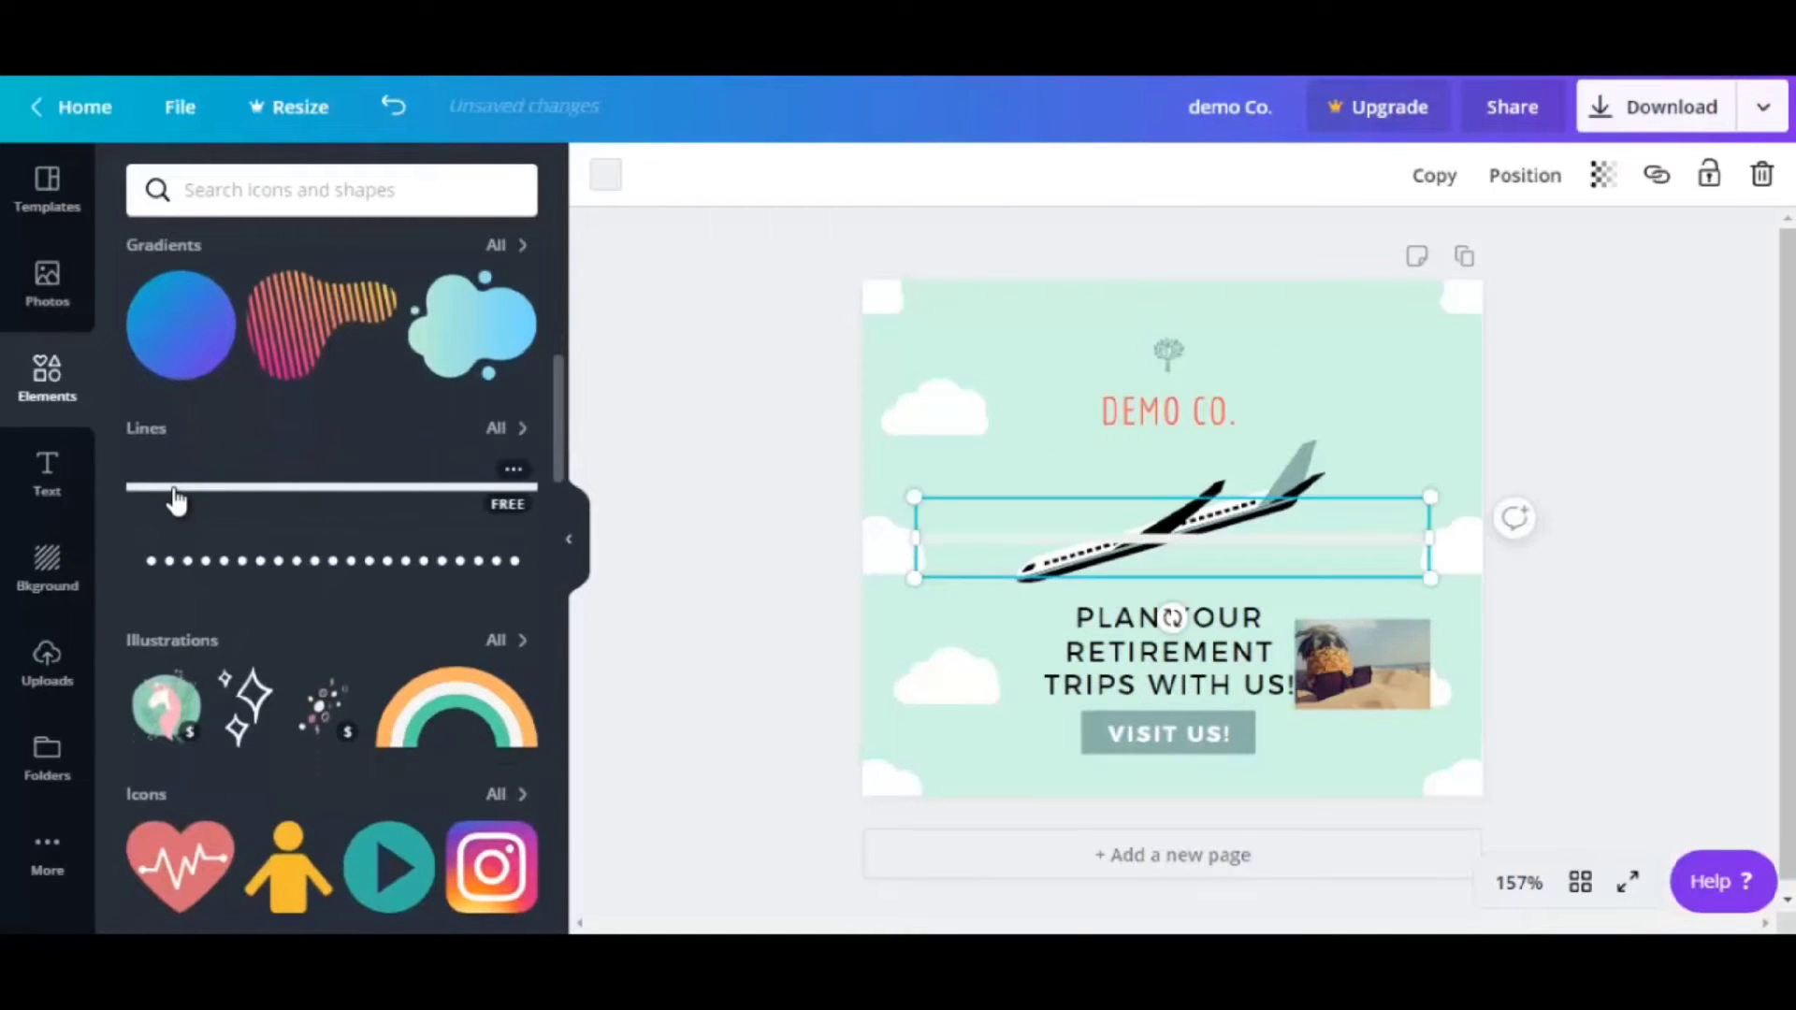
pyautogui.moveTo(1132, 543); pyautogui.dragTo(1117, 634)
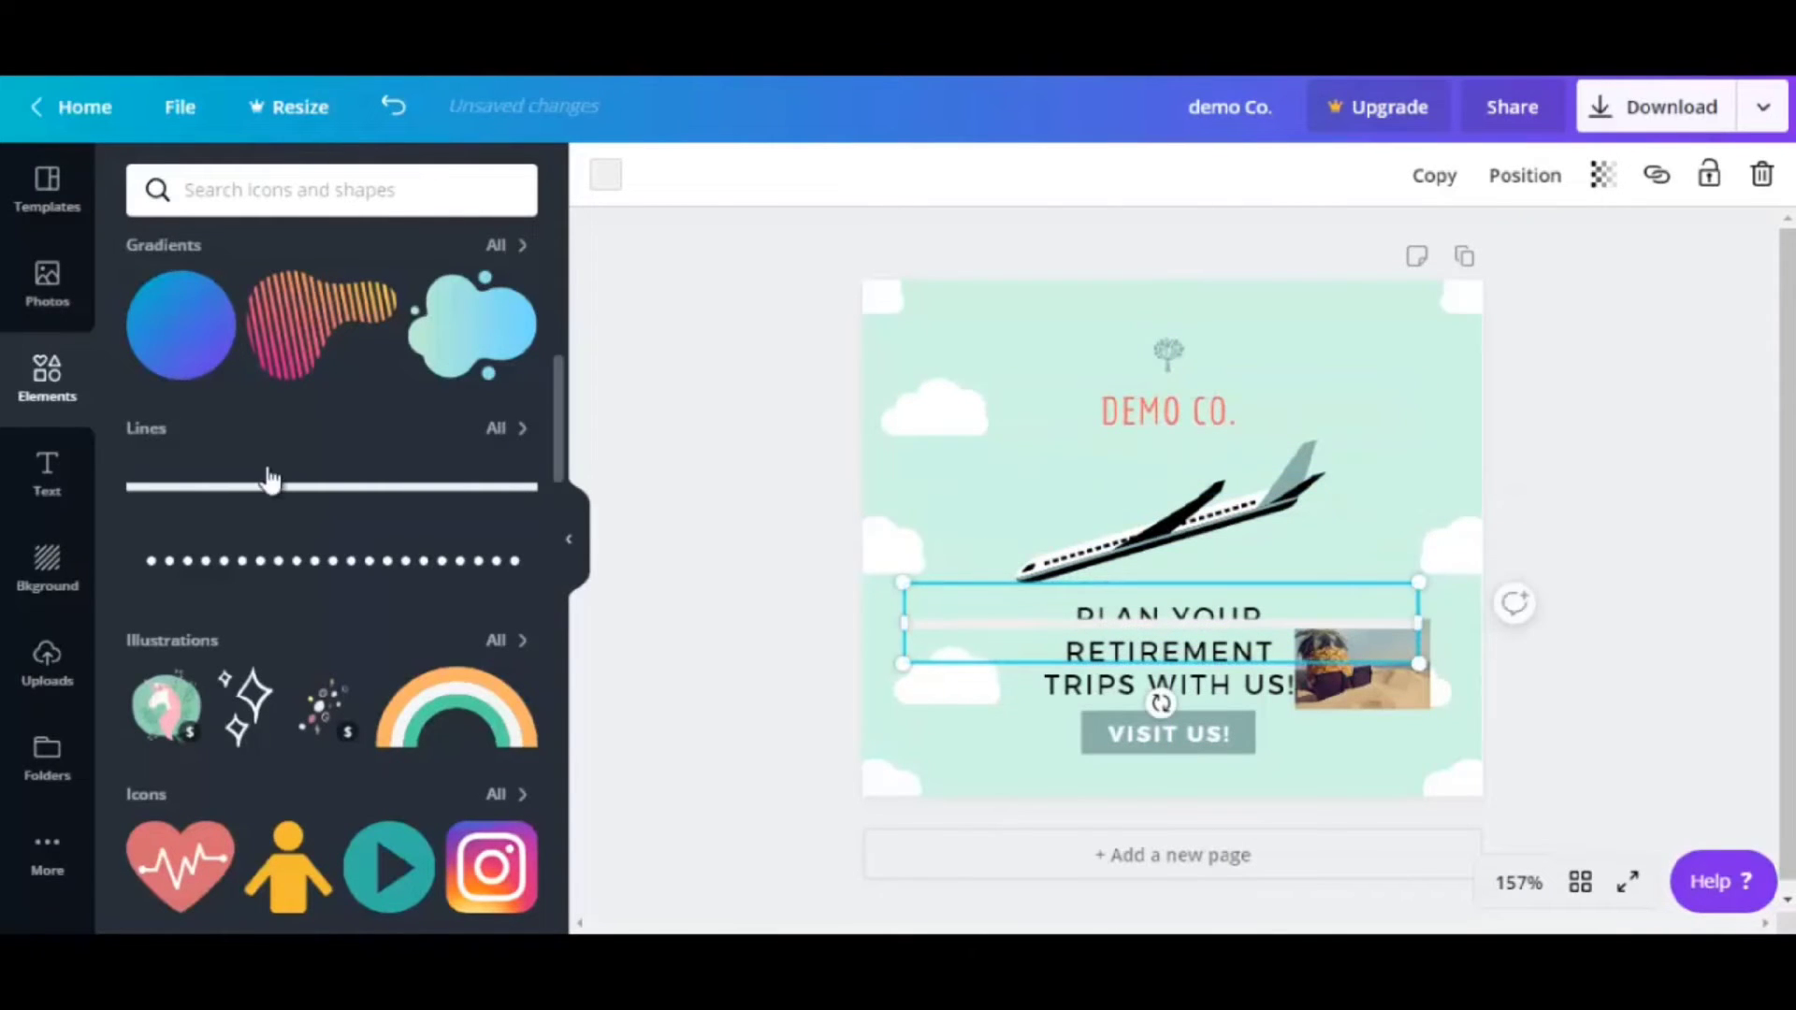
# Add a heading text box and change its text to 'demo'
pyautogui.click(52, 498)
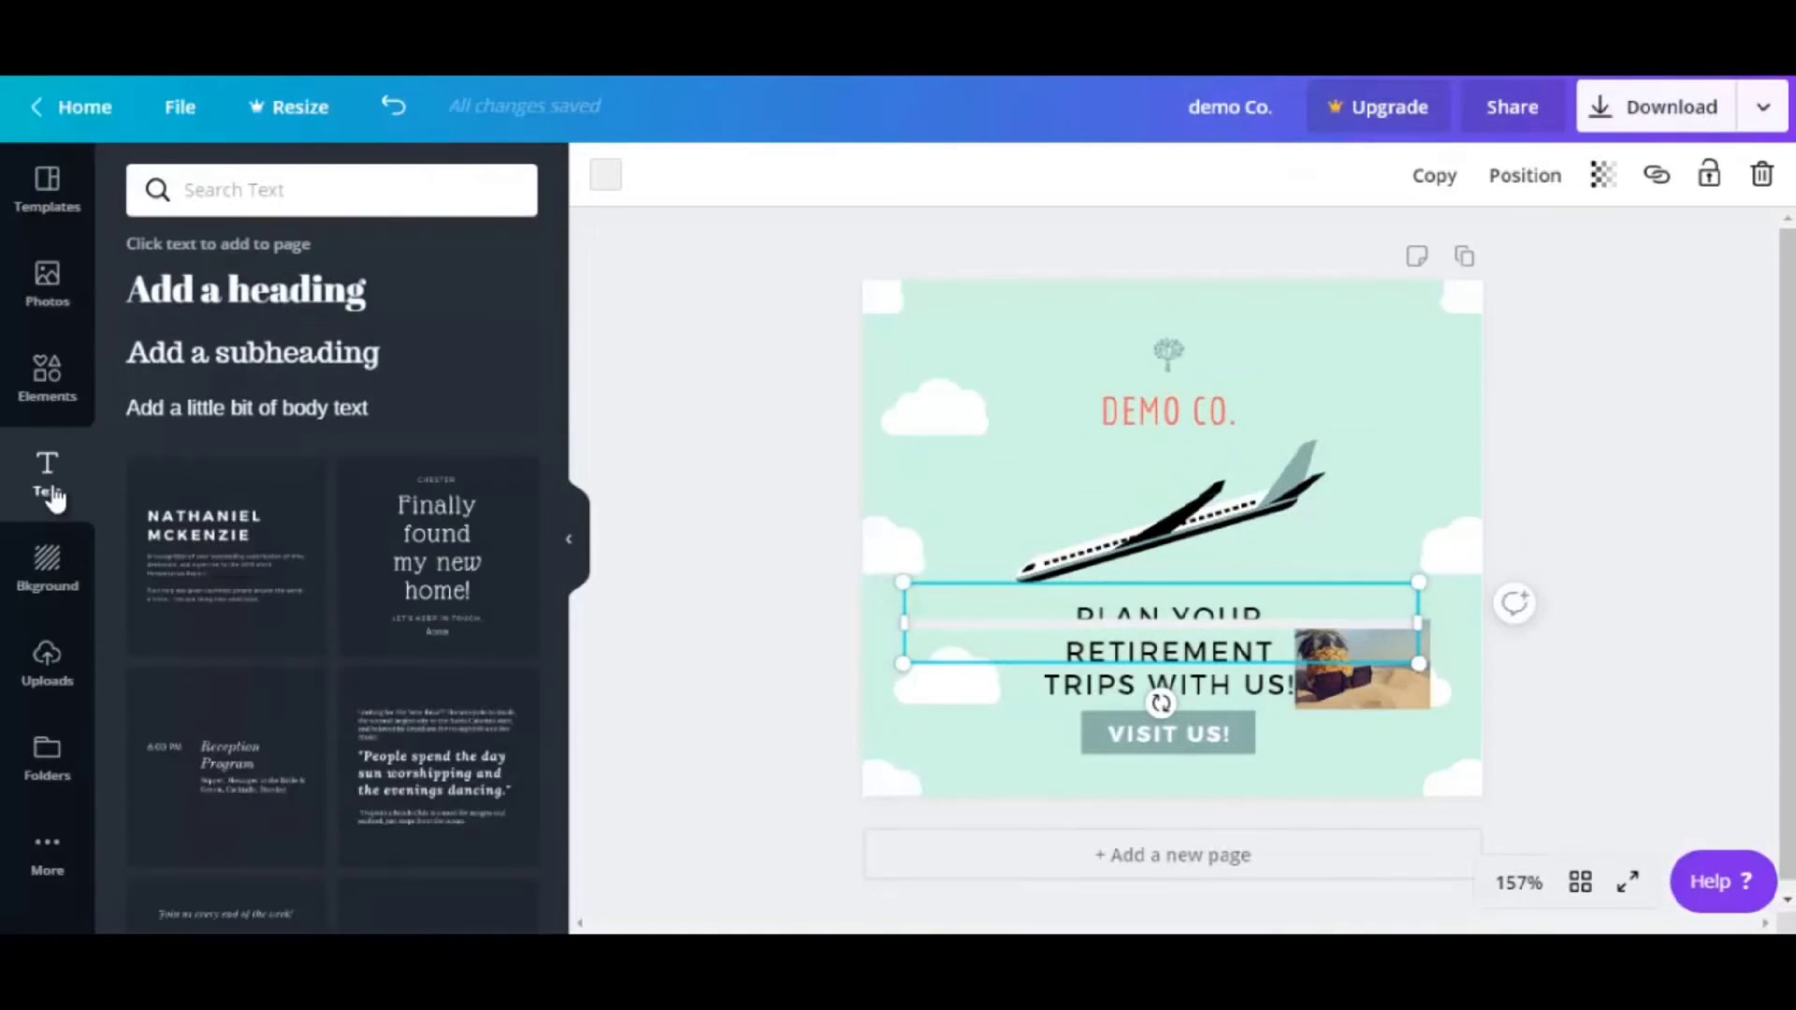
pyautogui.click(296, 298)
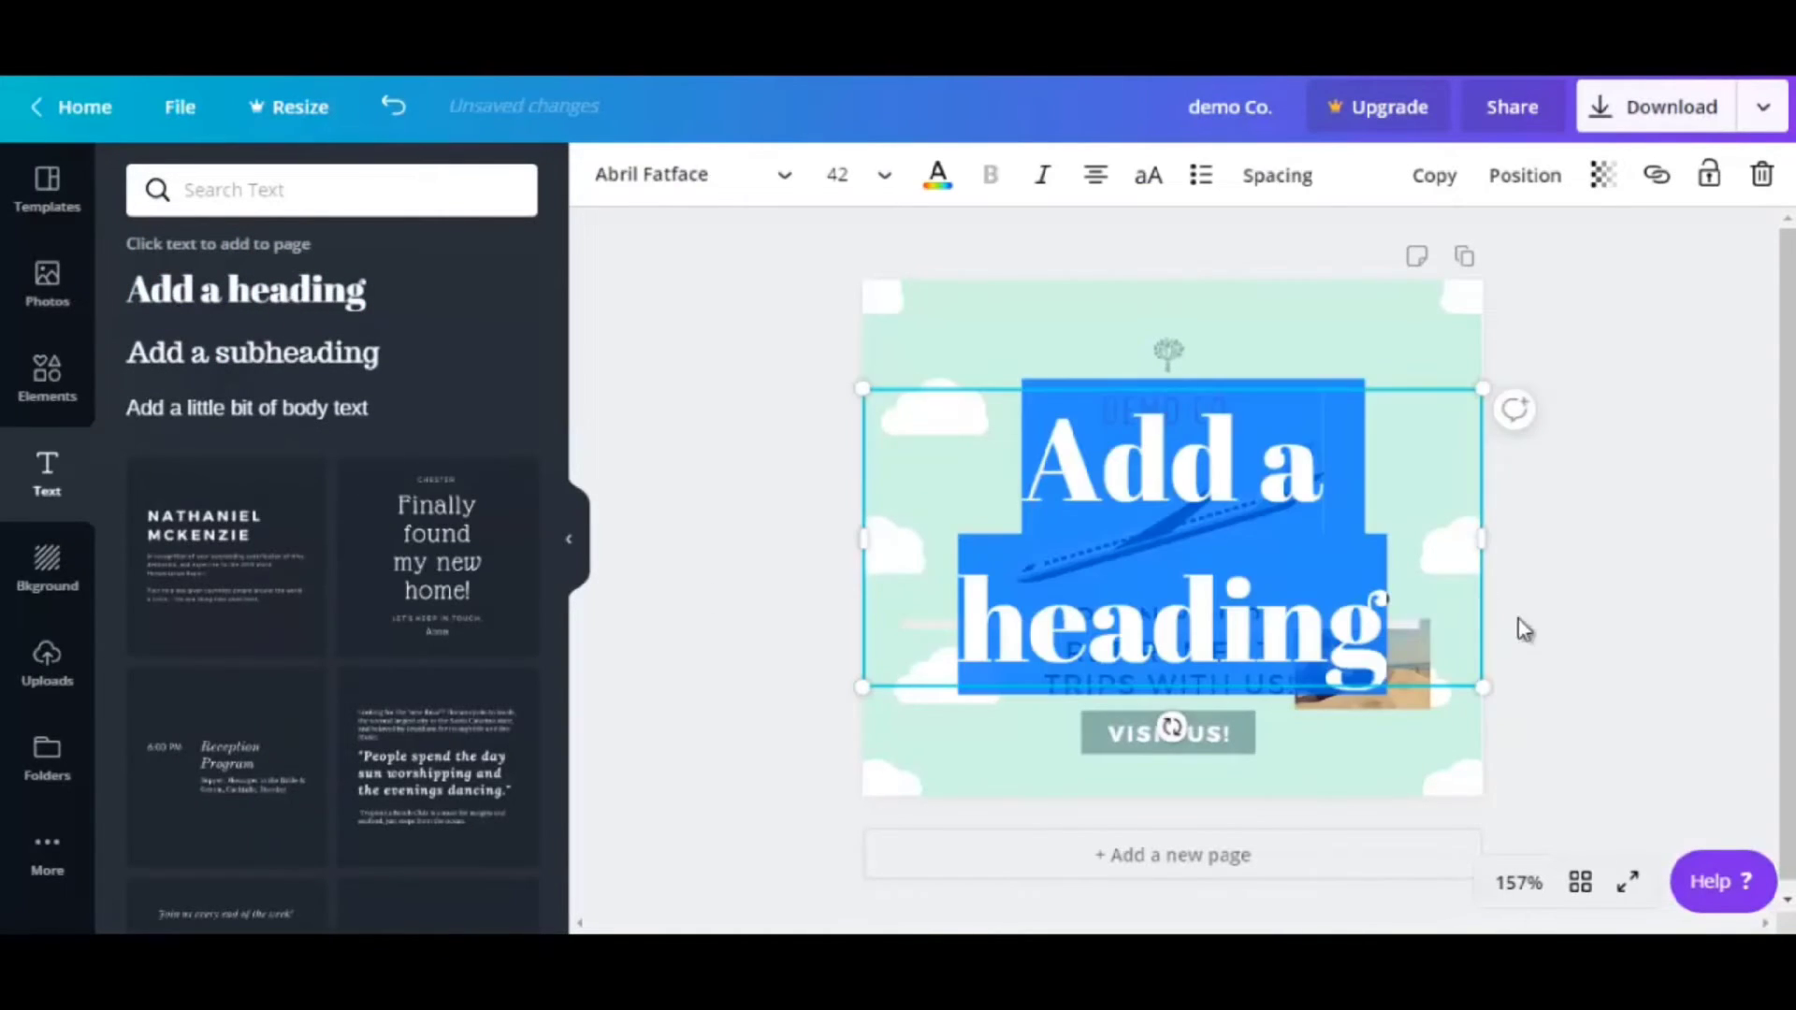
pyautogui.click(1119, 524)
pyautogui.moveTo(1024, 467); pyautogui.dragTo(1378, 613)
pyautogui.write('demo')
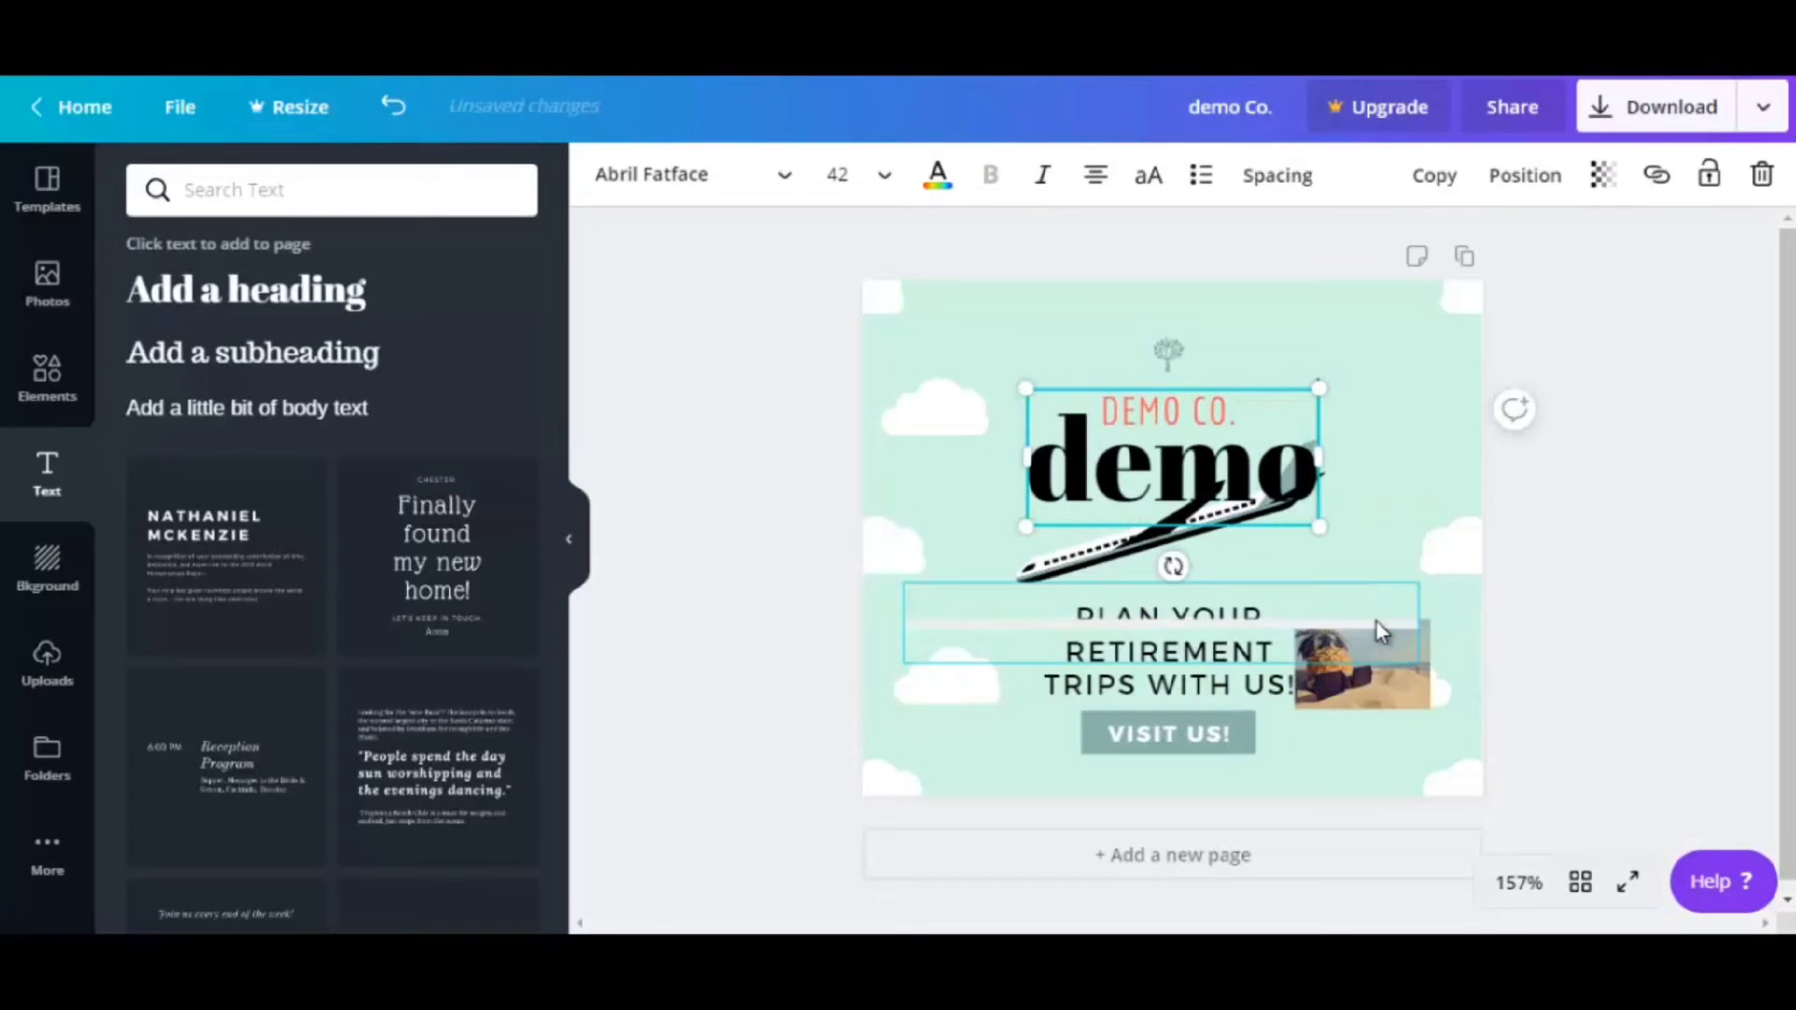
pyautogui.click(970, 500)
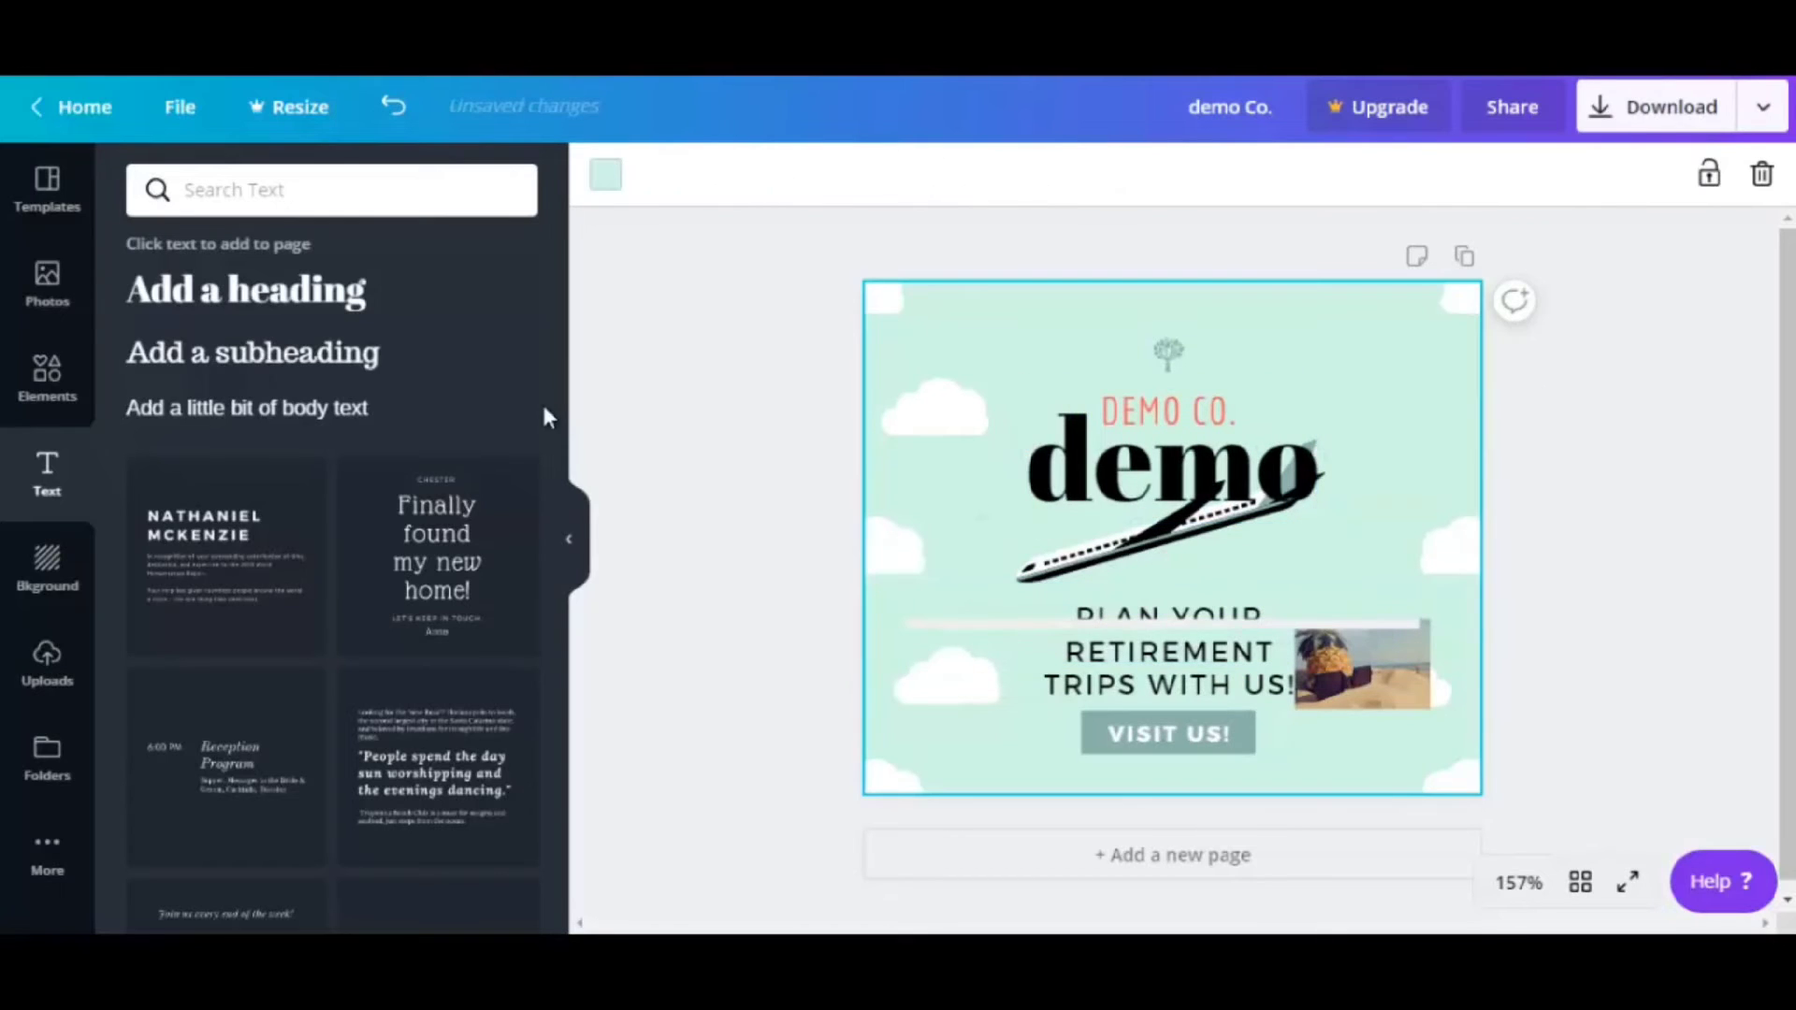
# Remove the added 'Finally found my new home!' text template element
pyautogui.click(447, 565)
pyautogui.scroll(-2, 468, 562)
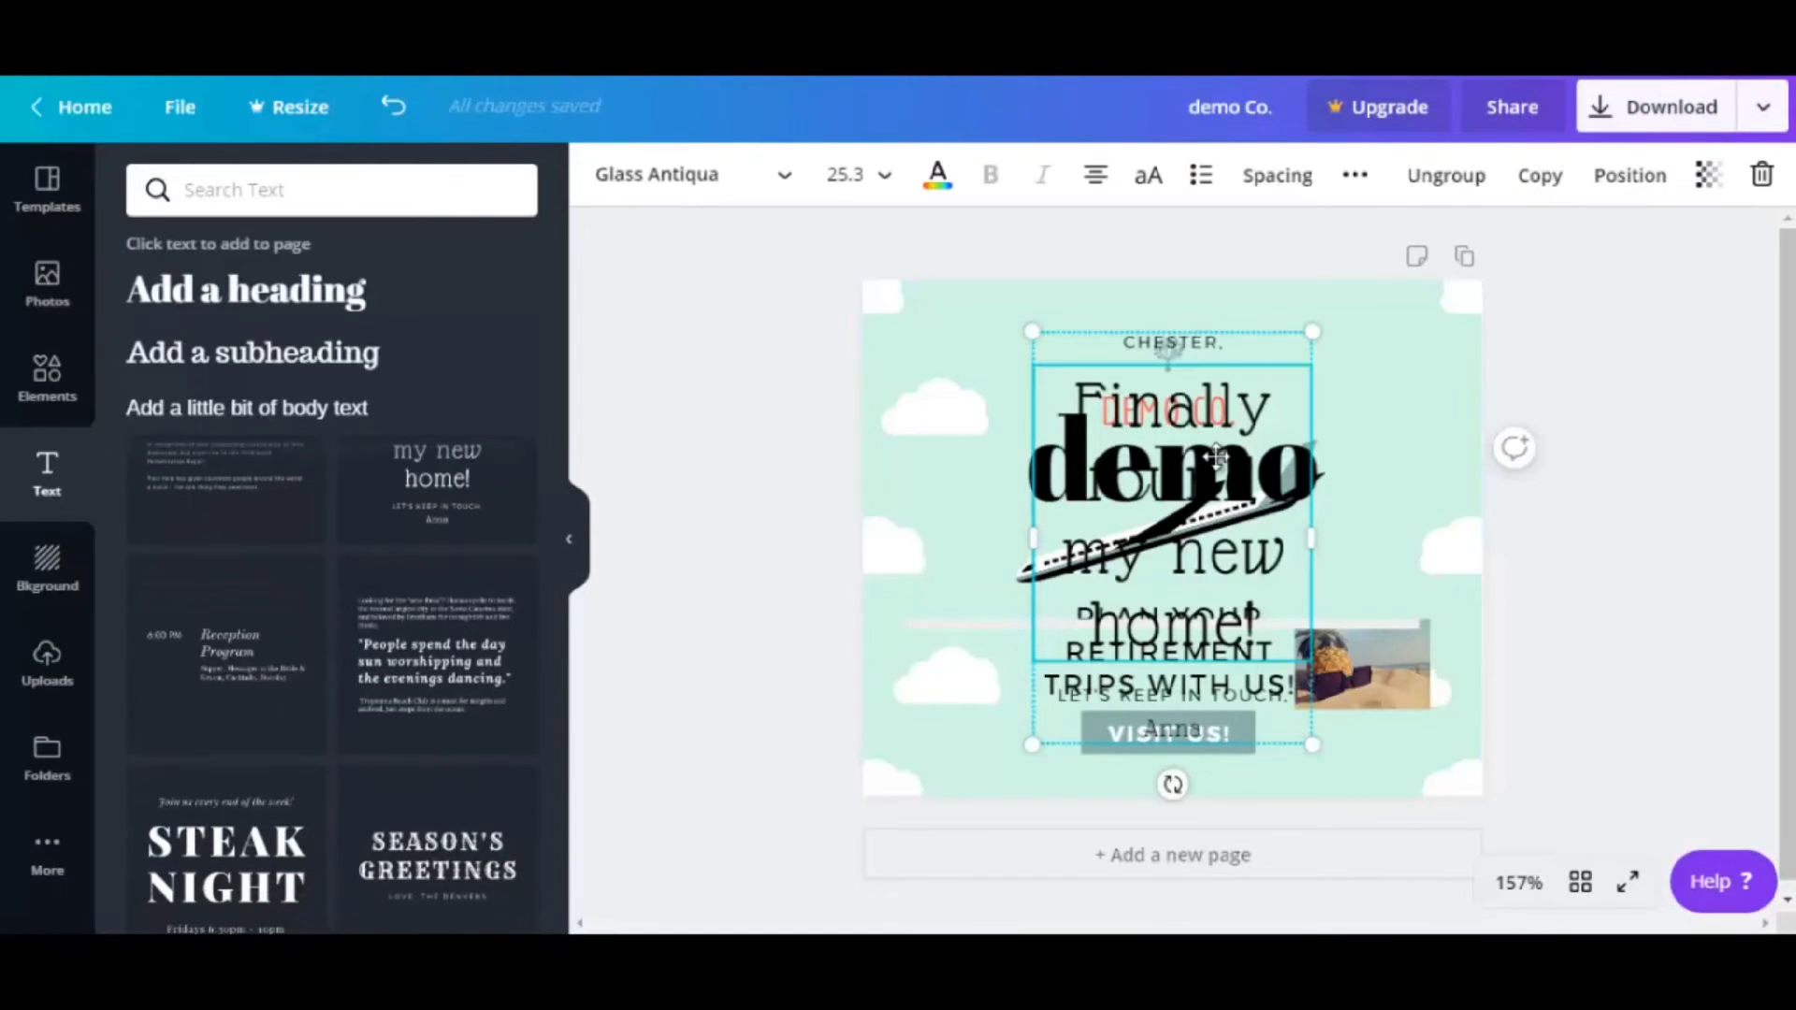
pyautogui.click(1764, 176)
pyautogui.click(1694, 242)
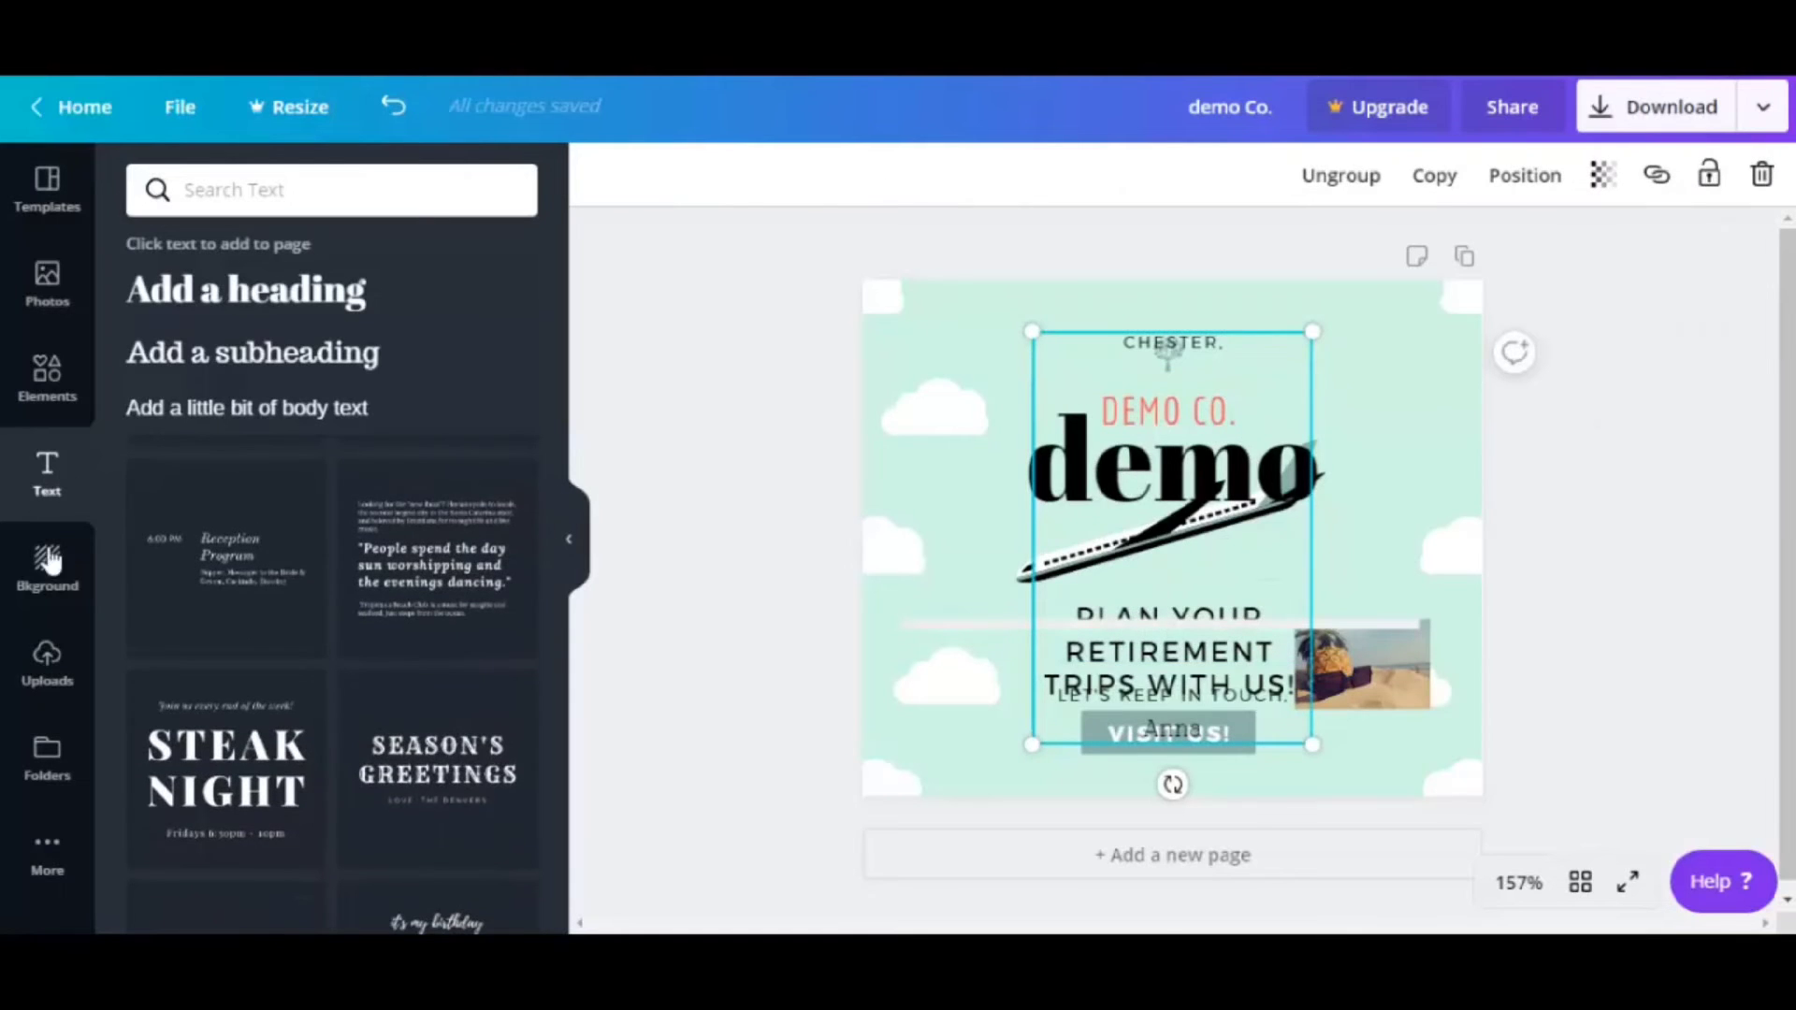
# Set the ad background to the starry night sky mountain image
pyautogui.click(50, 582)
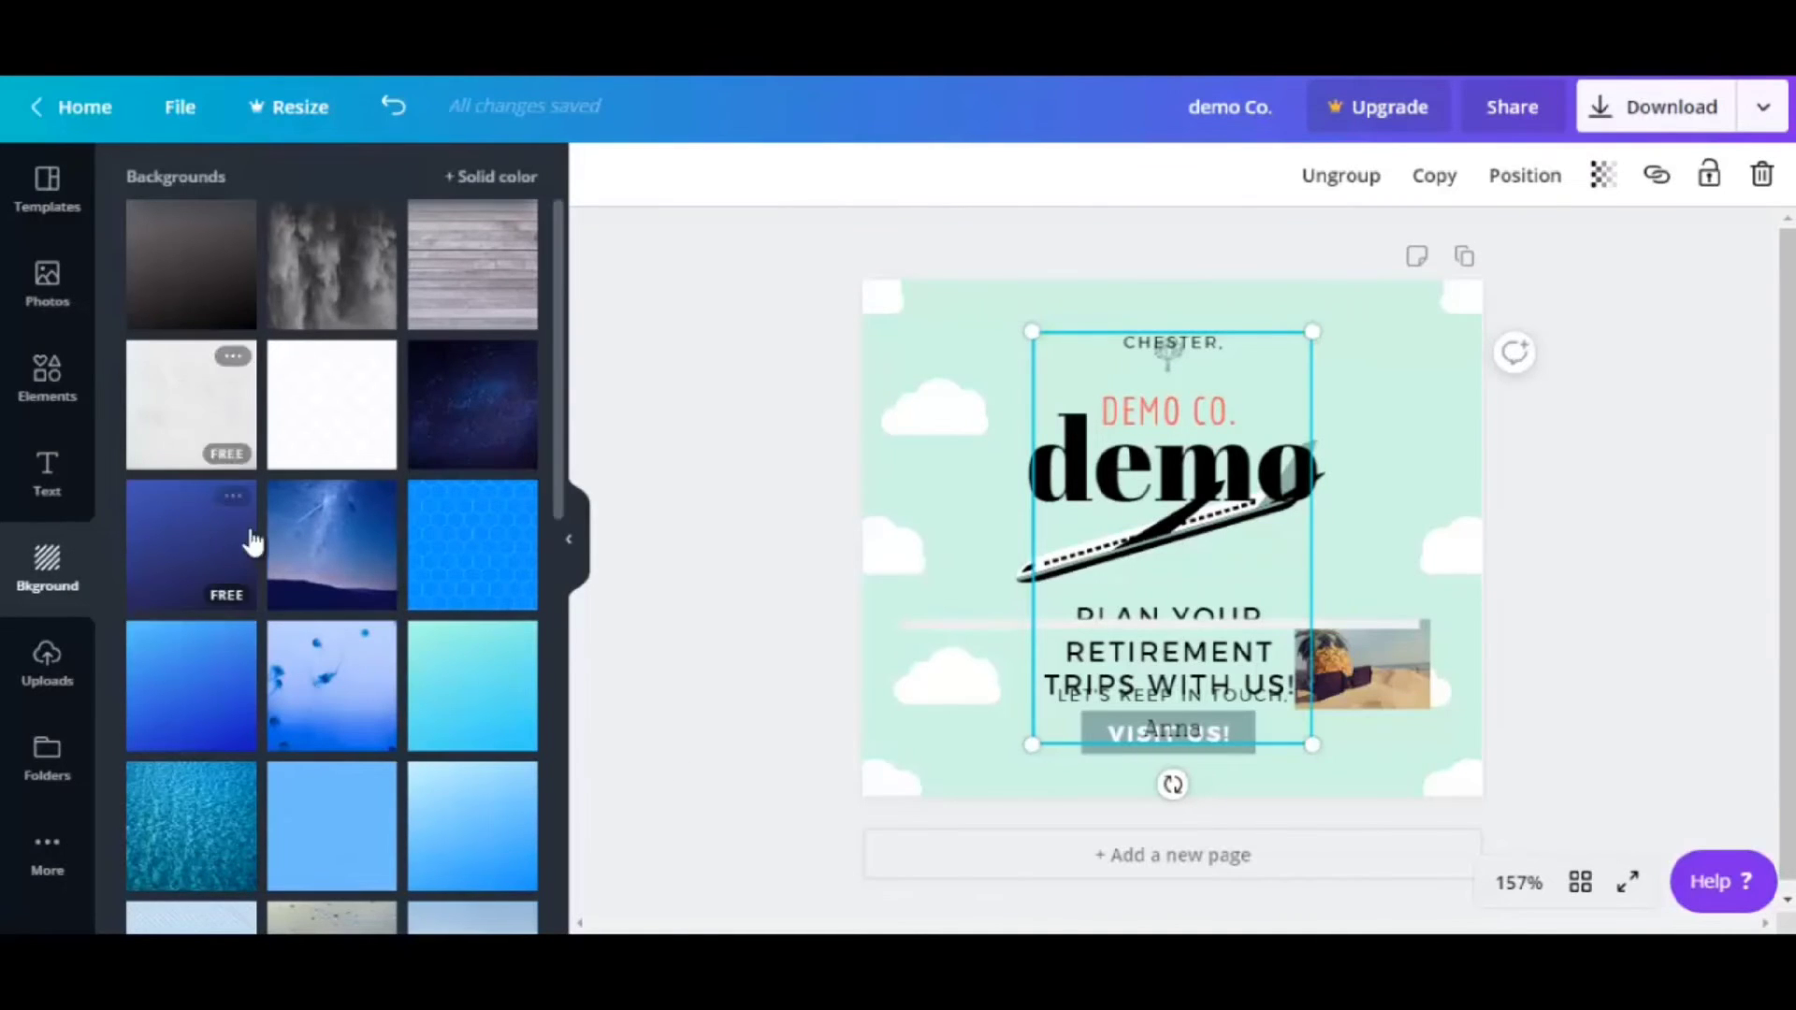
pyautogui.click(356, 535)
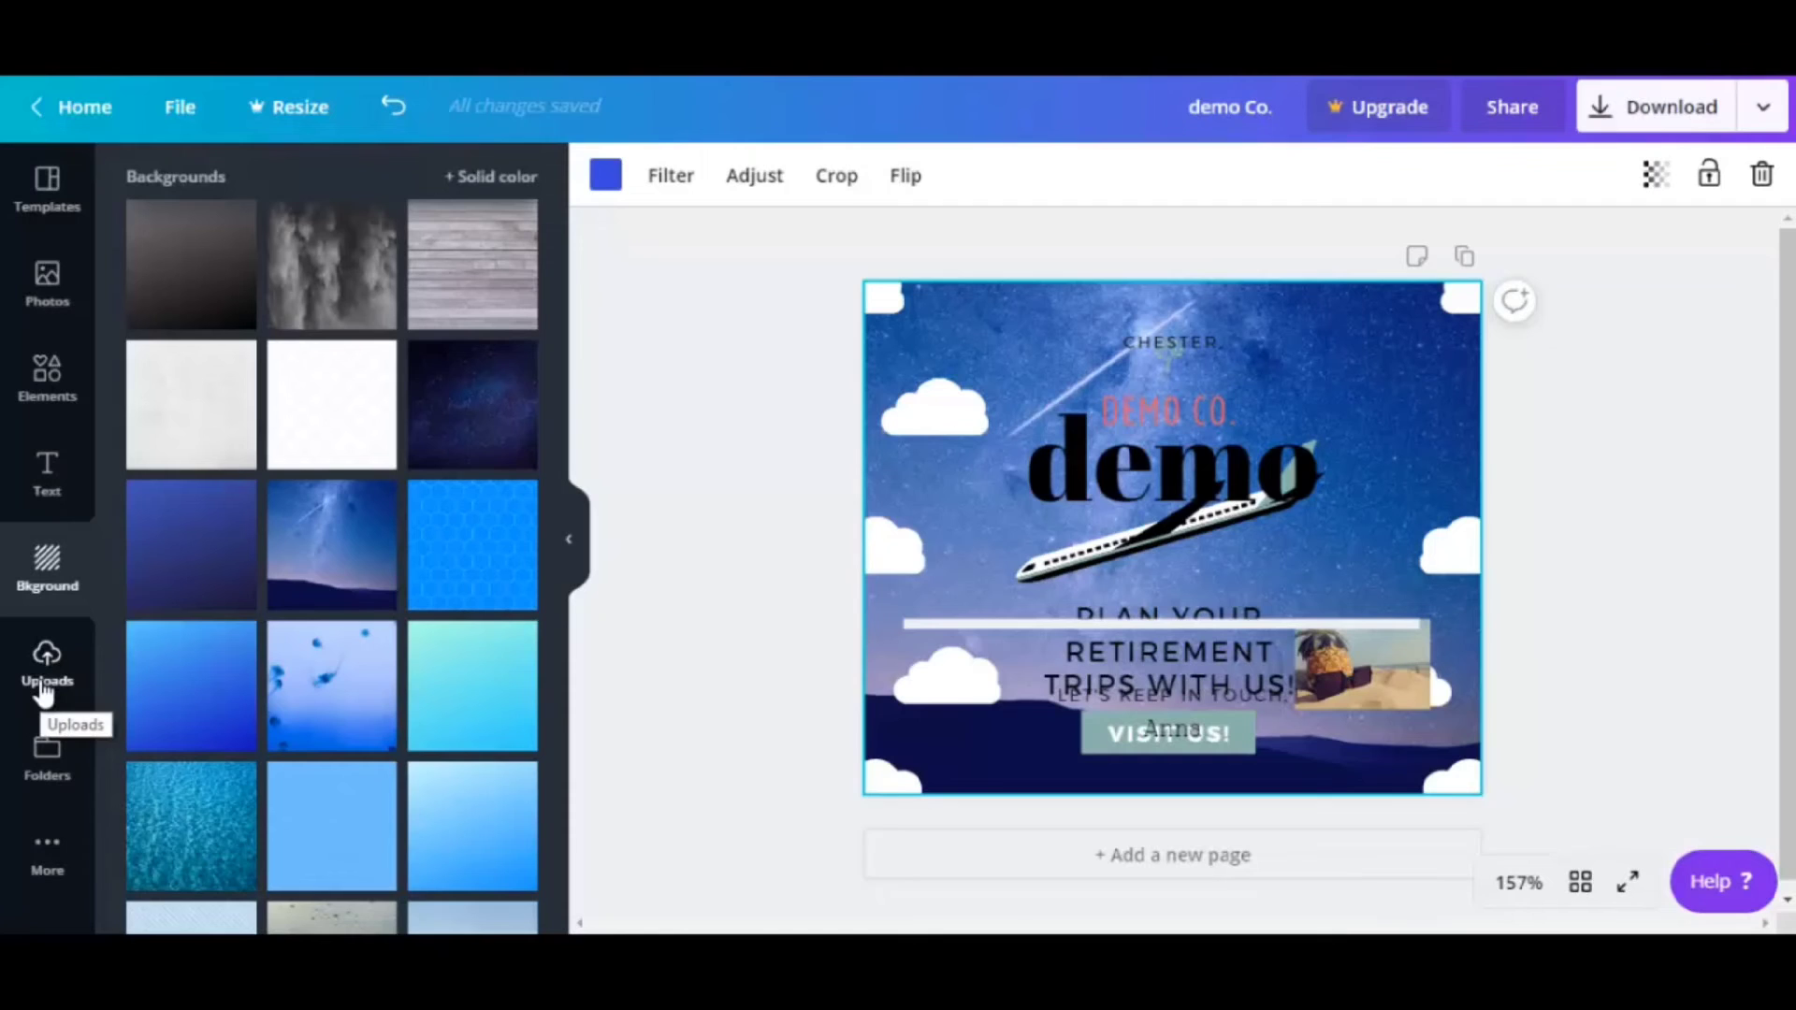
# Open the apps catalogue via More and scroll it down to GIPHY
pyautogui.click(48, 773)
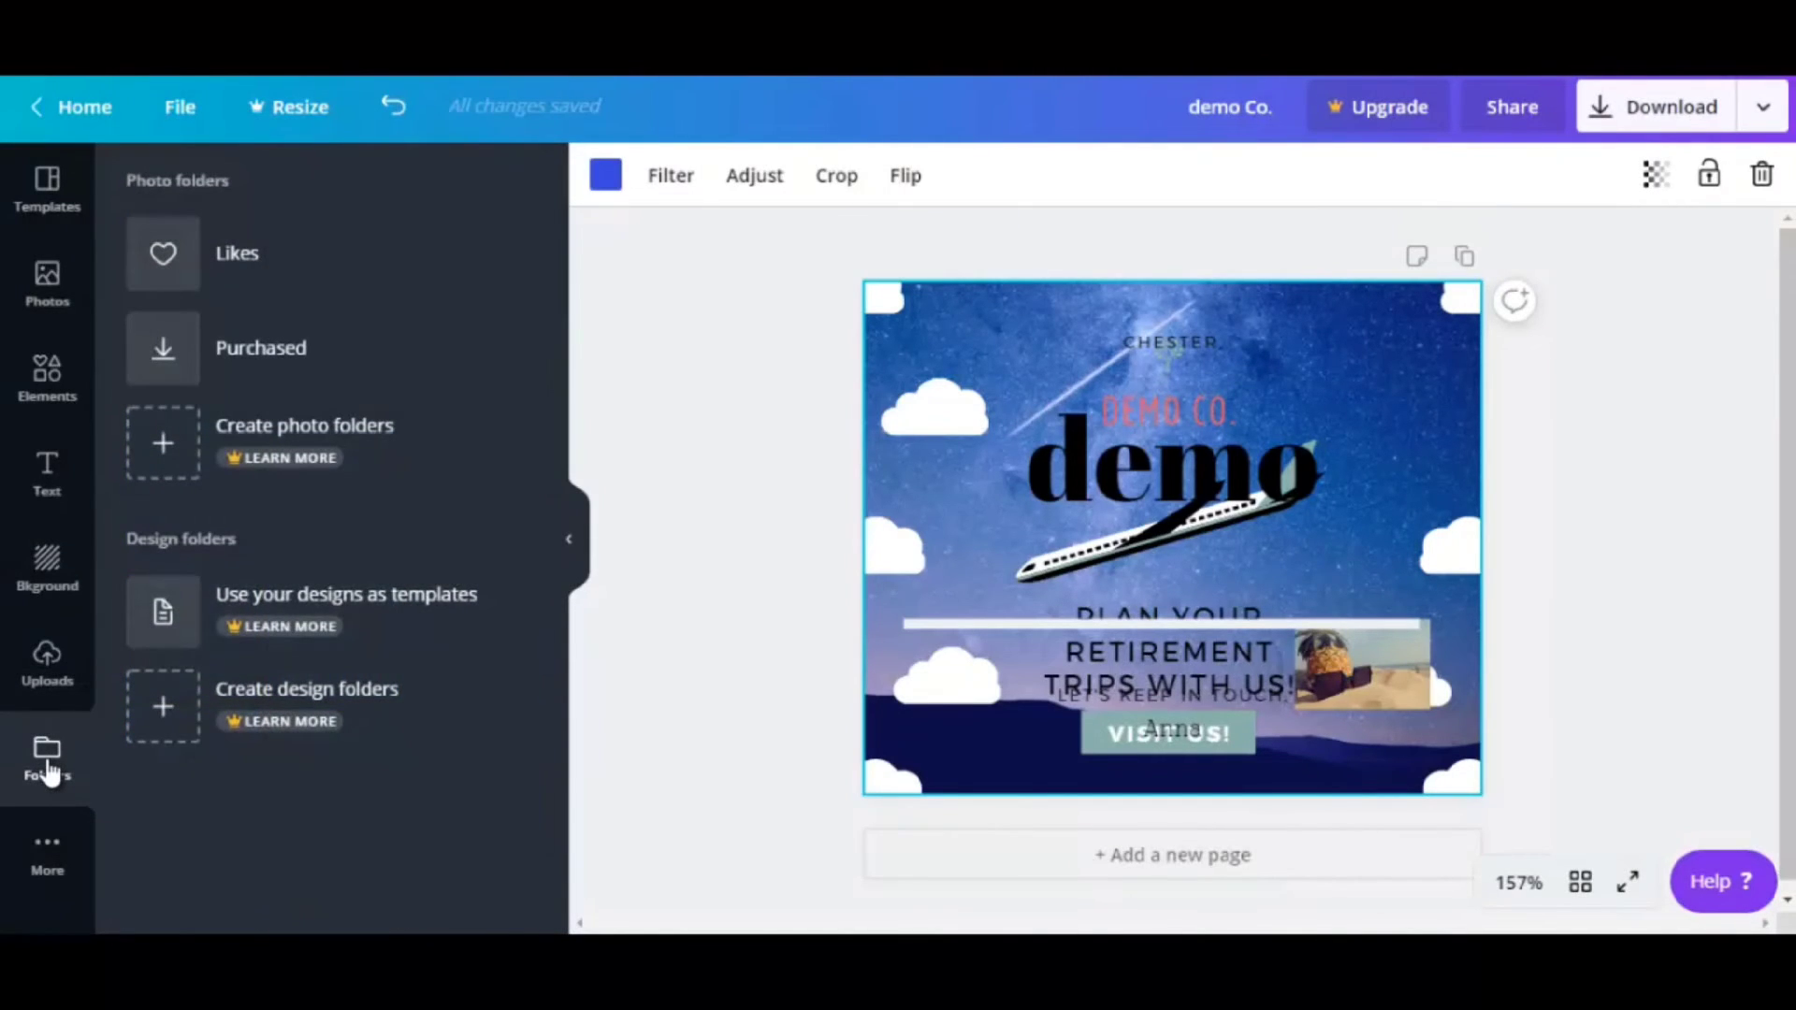
pyautogui.click(48, 865)
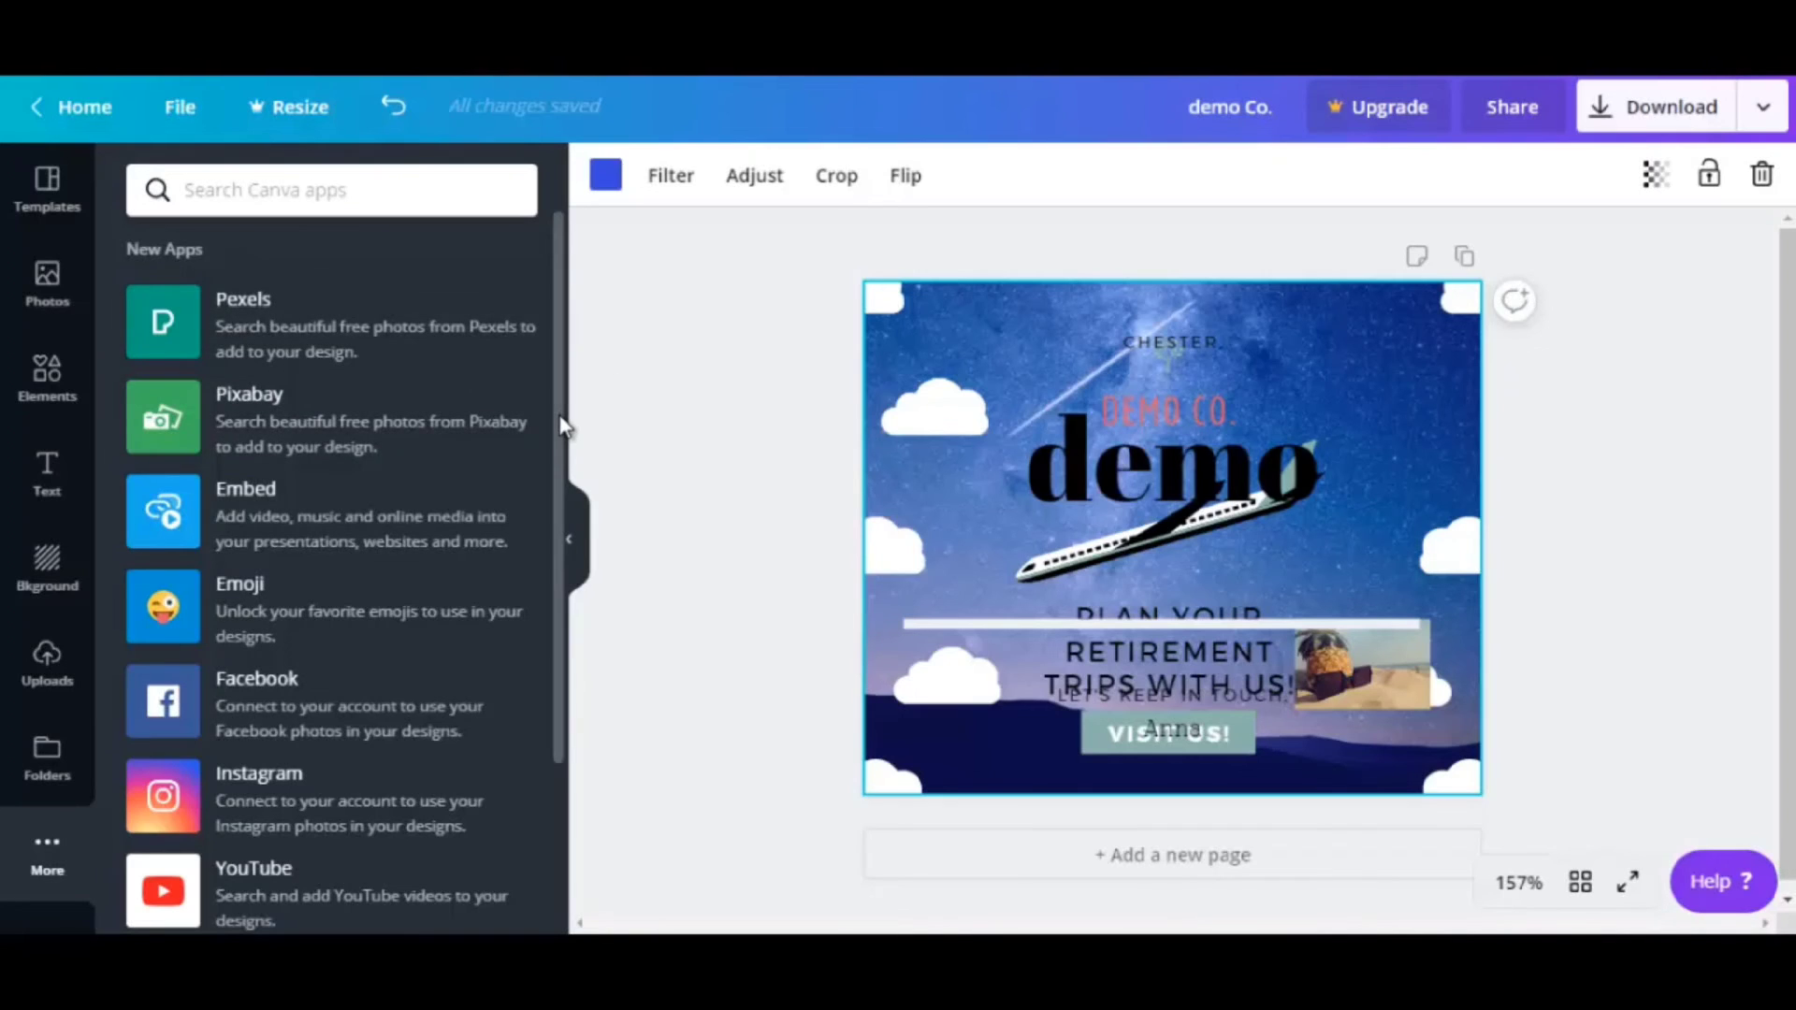
pyautogui.scroll(-1, 557, 440)
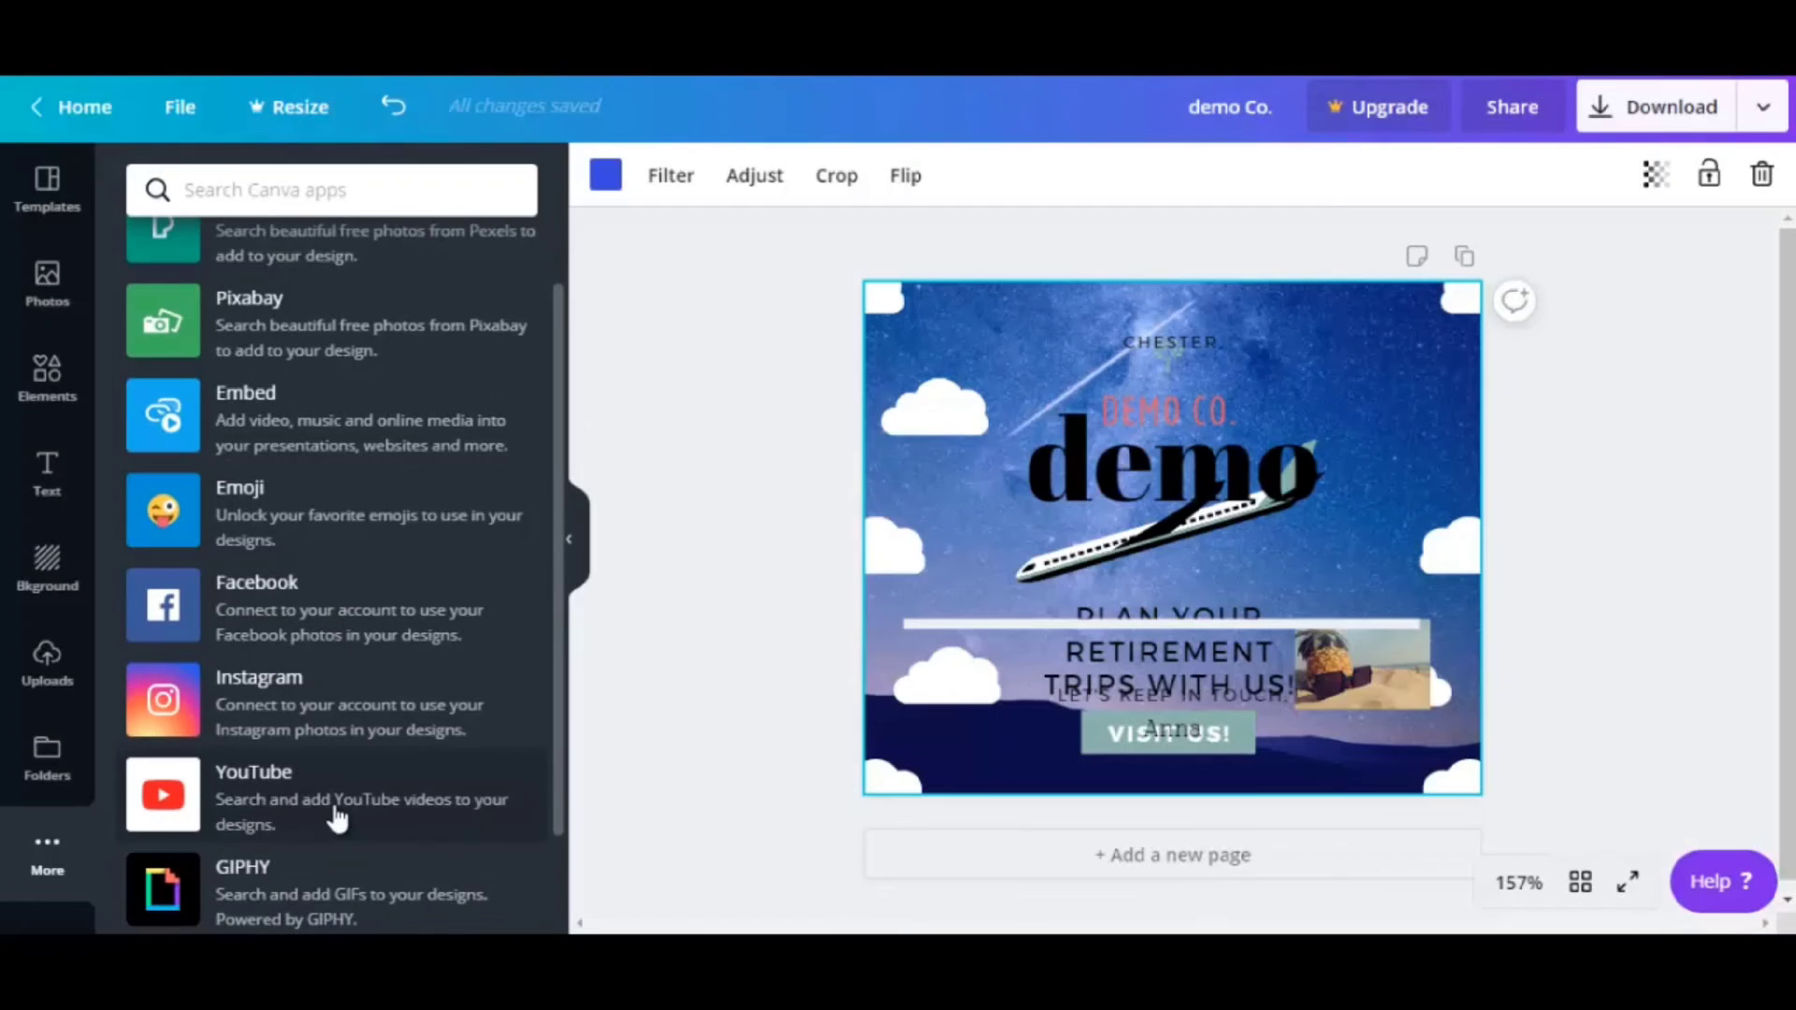
pyautogui.click(569, 591)
pyautogui.moveTo(533, 465); pyautogui.dragTo(531, 579)
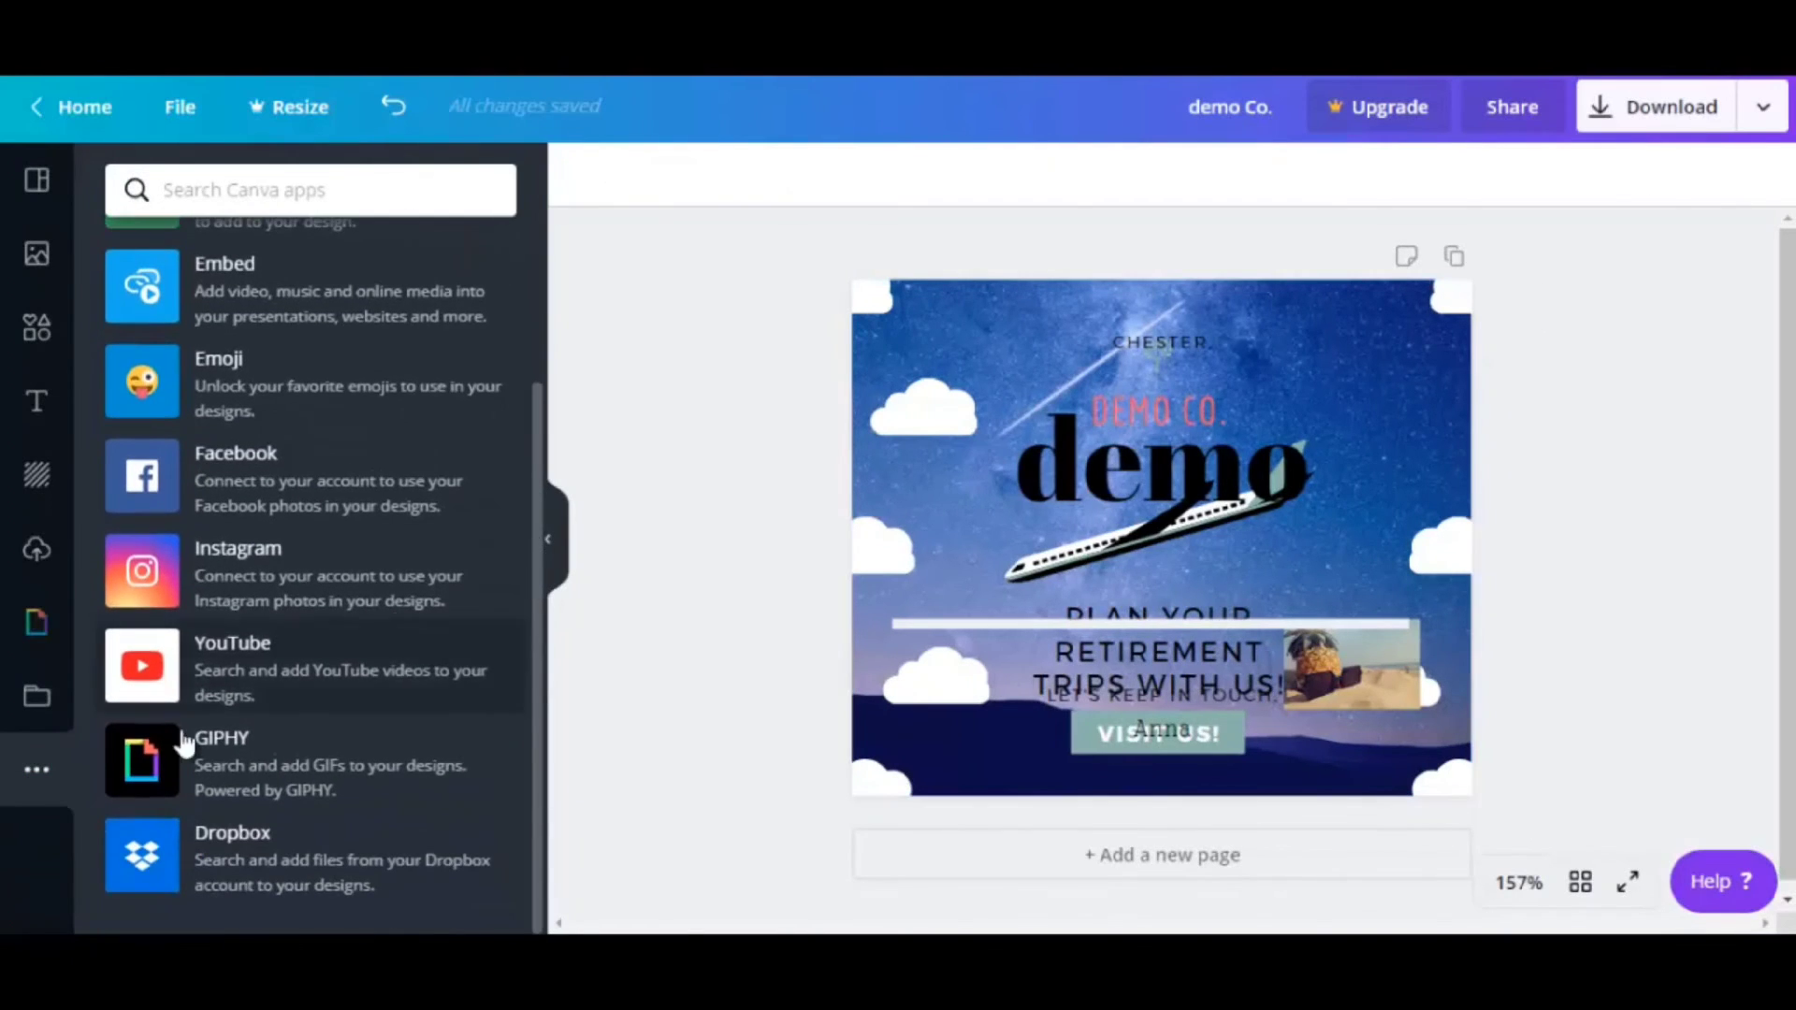
# Insert the GIPHY penguin GIF, resize it to 82×82, and place it lower left beside the retirement-trips text
pyautogui.click(234, 772)
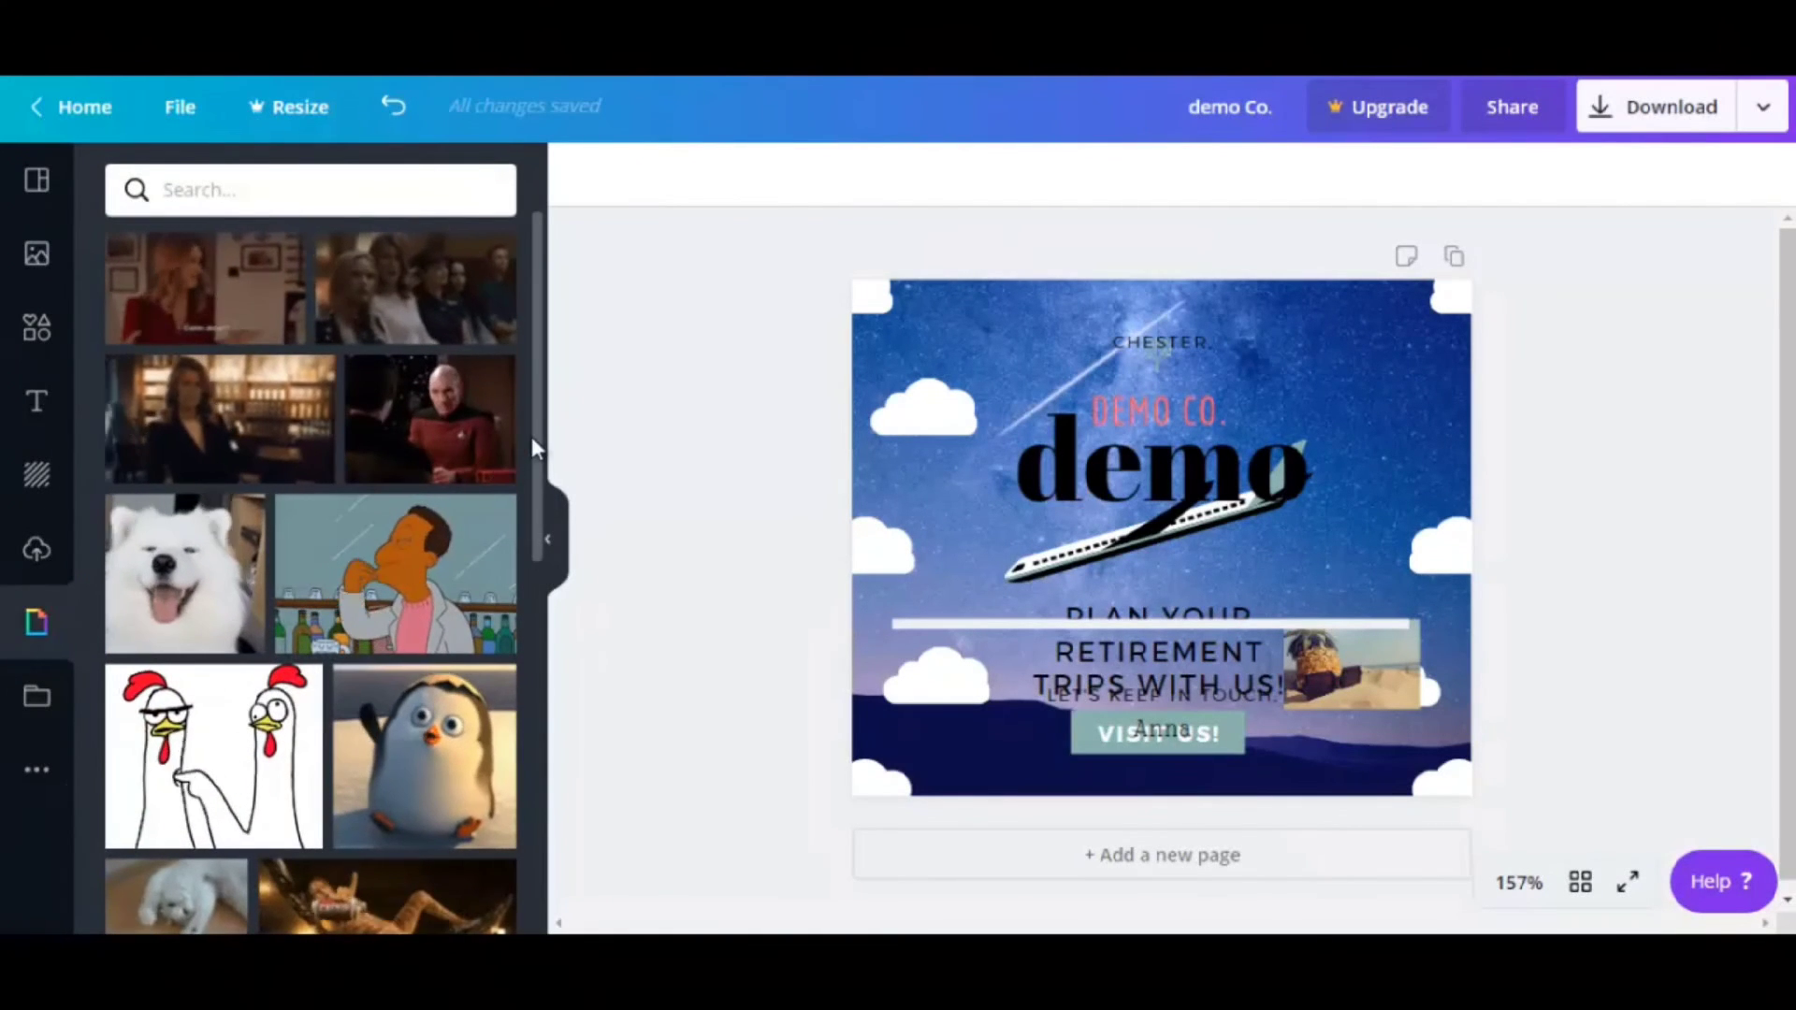
pyautogui.moveTo(531, 436); pyautogui.dragTo(531, 544)
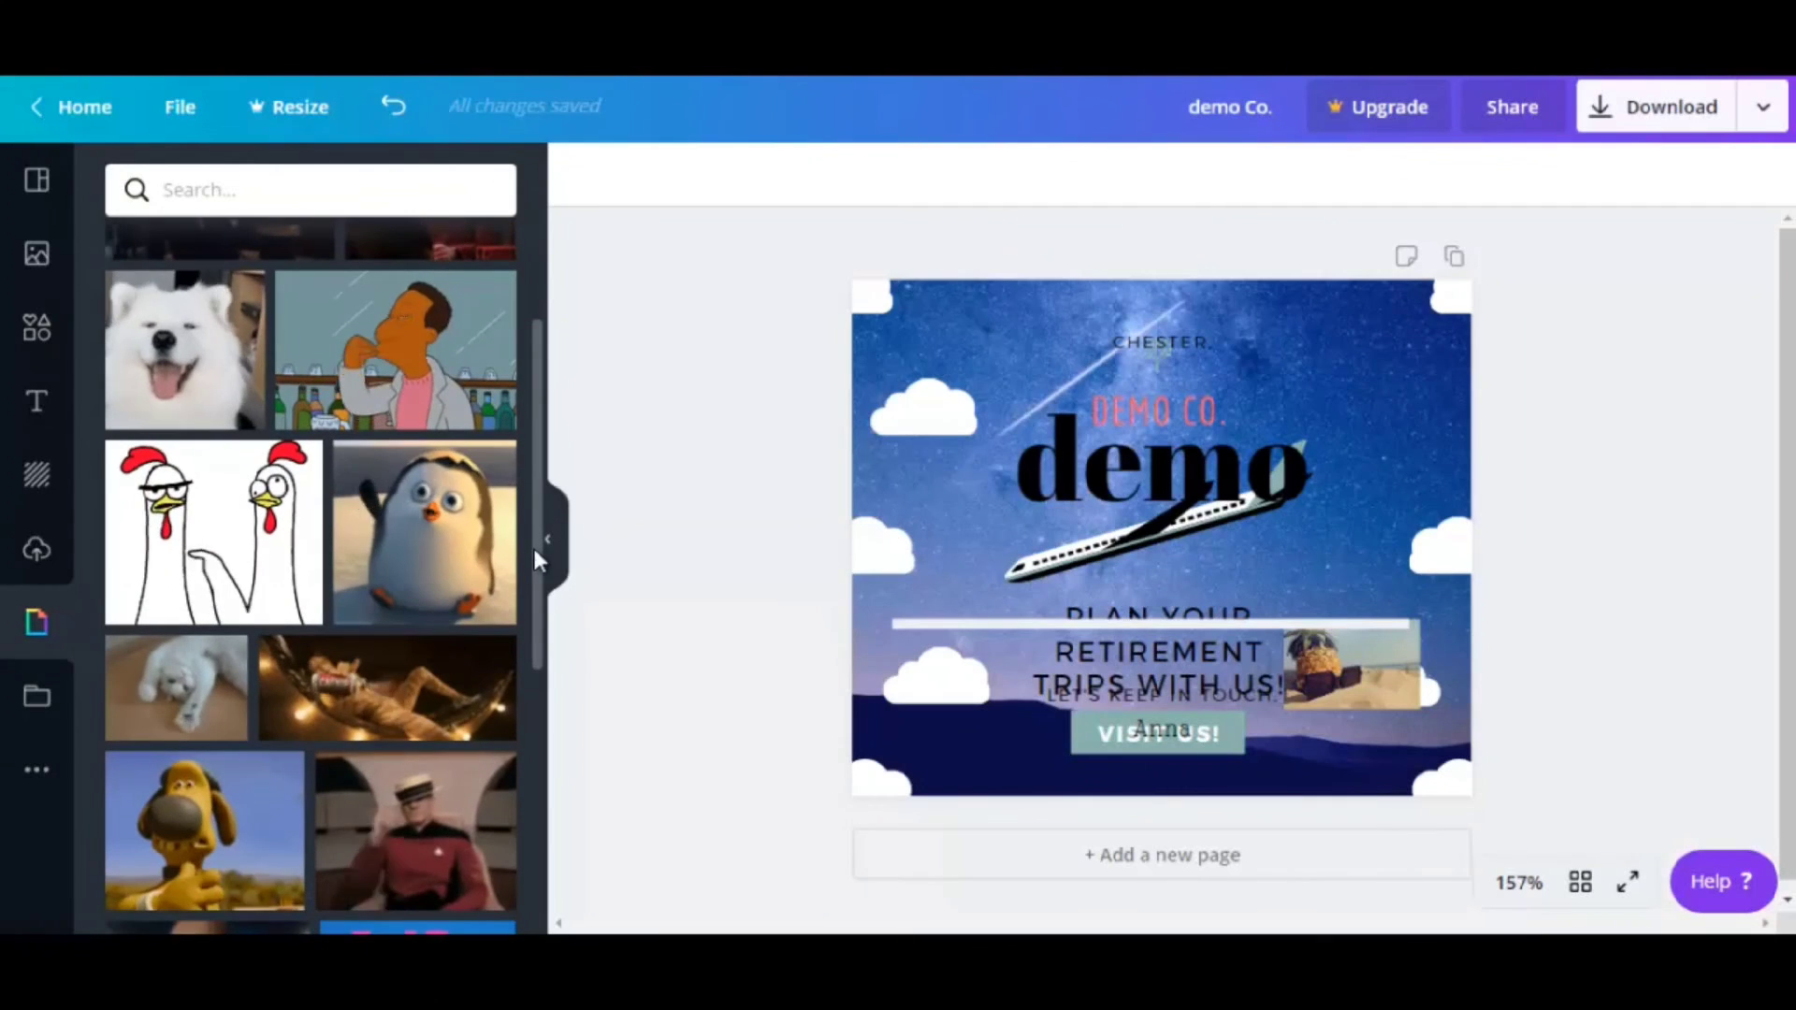
pyautogui.click(449, 547)
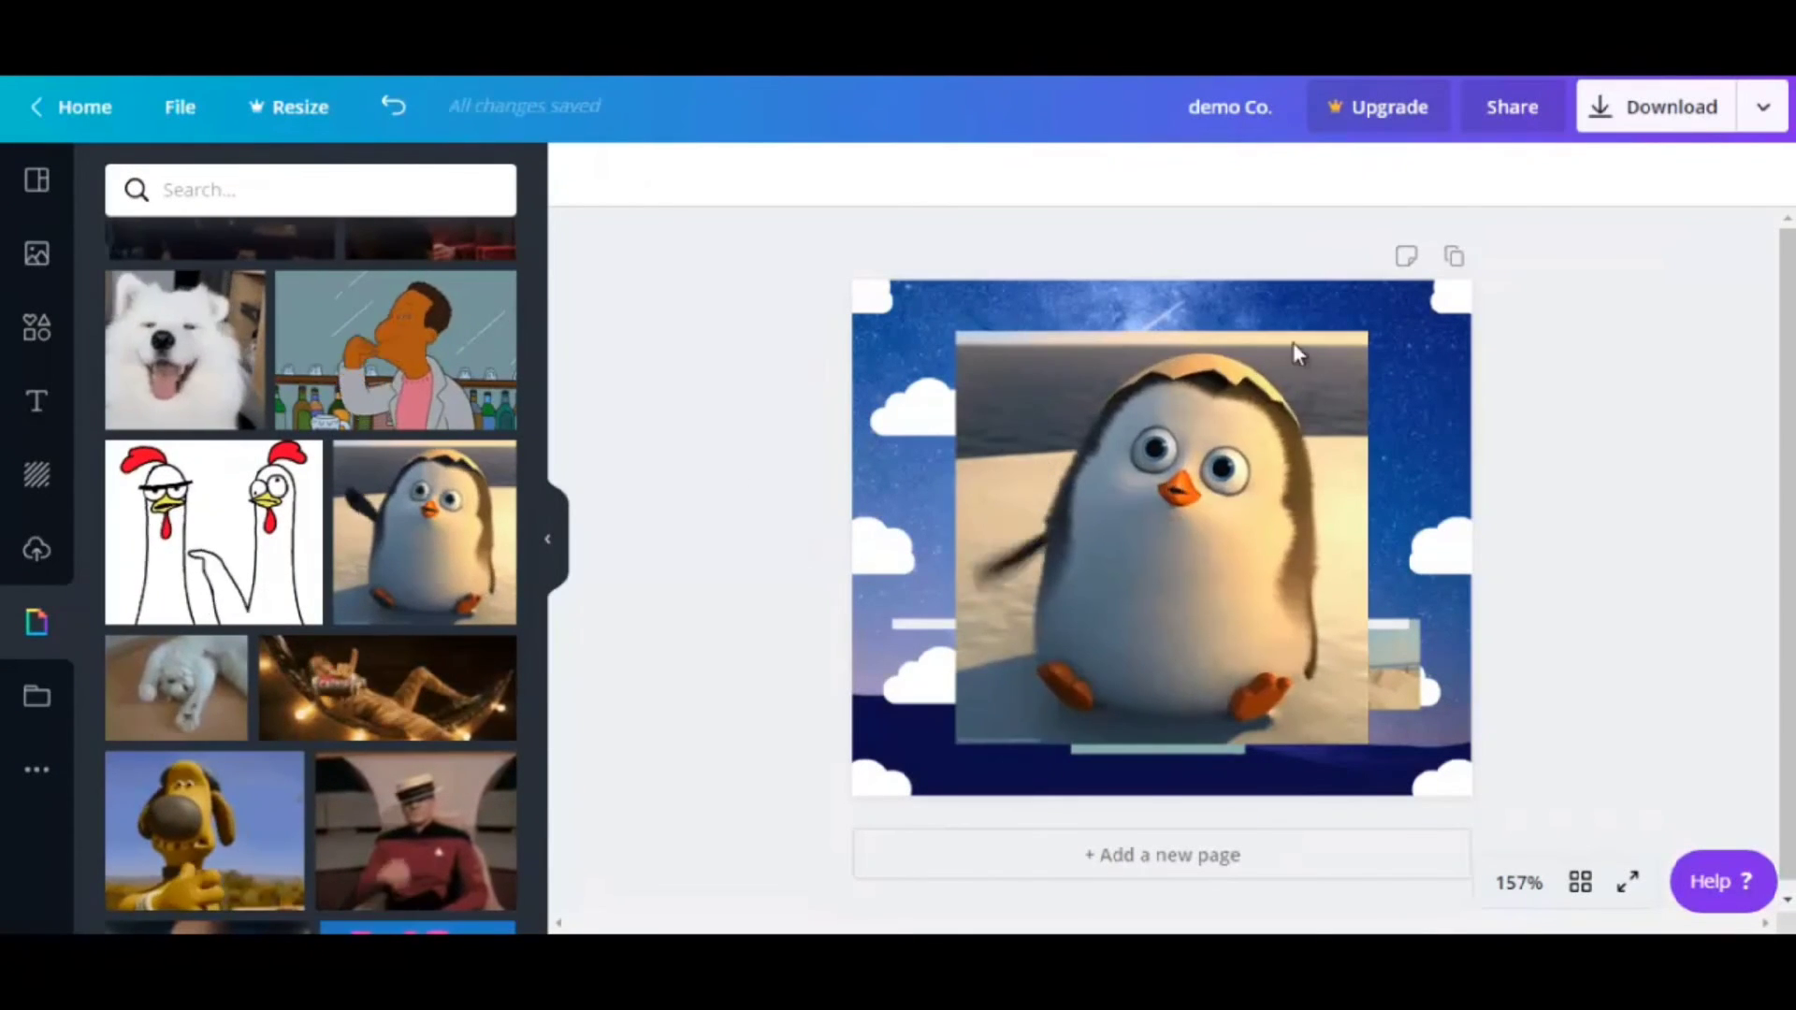
pyautogui.click(1295, 353)
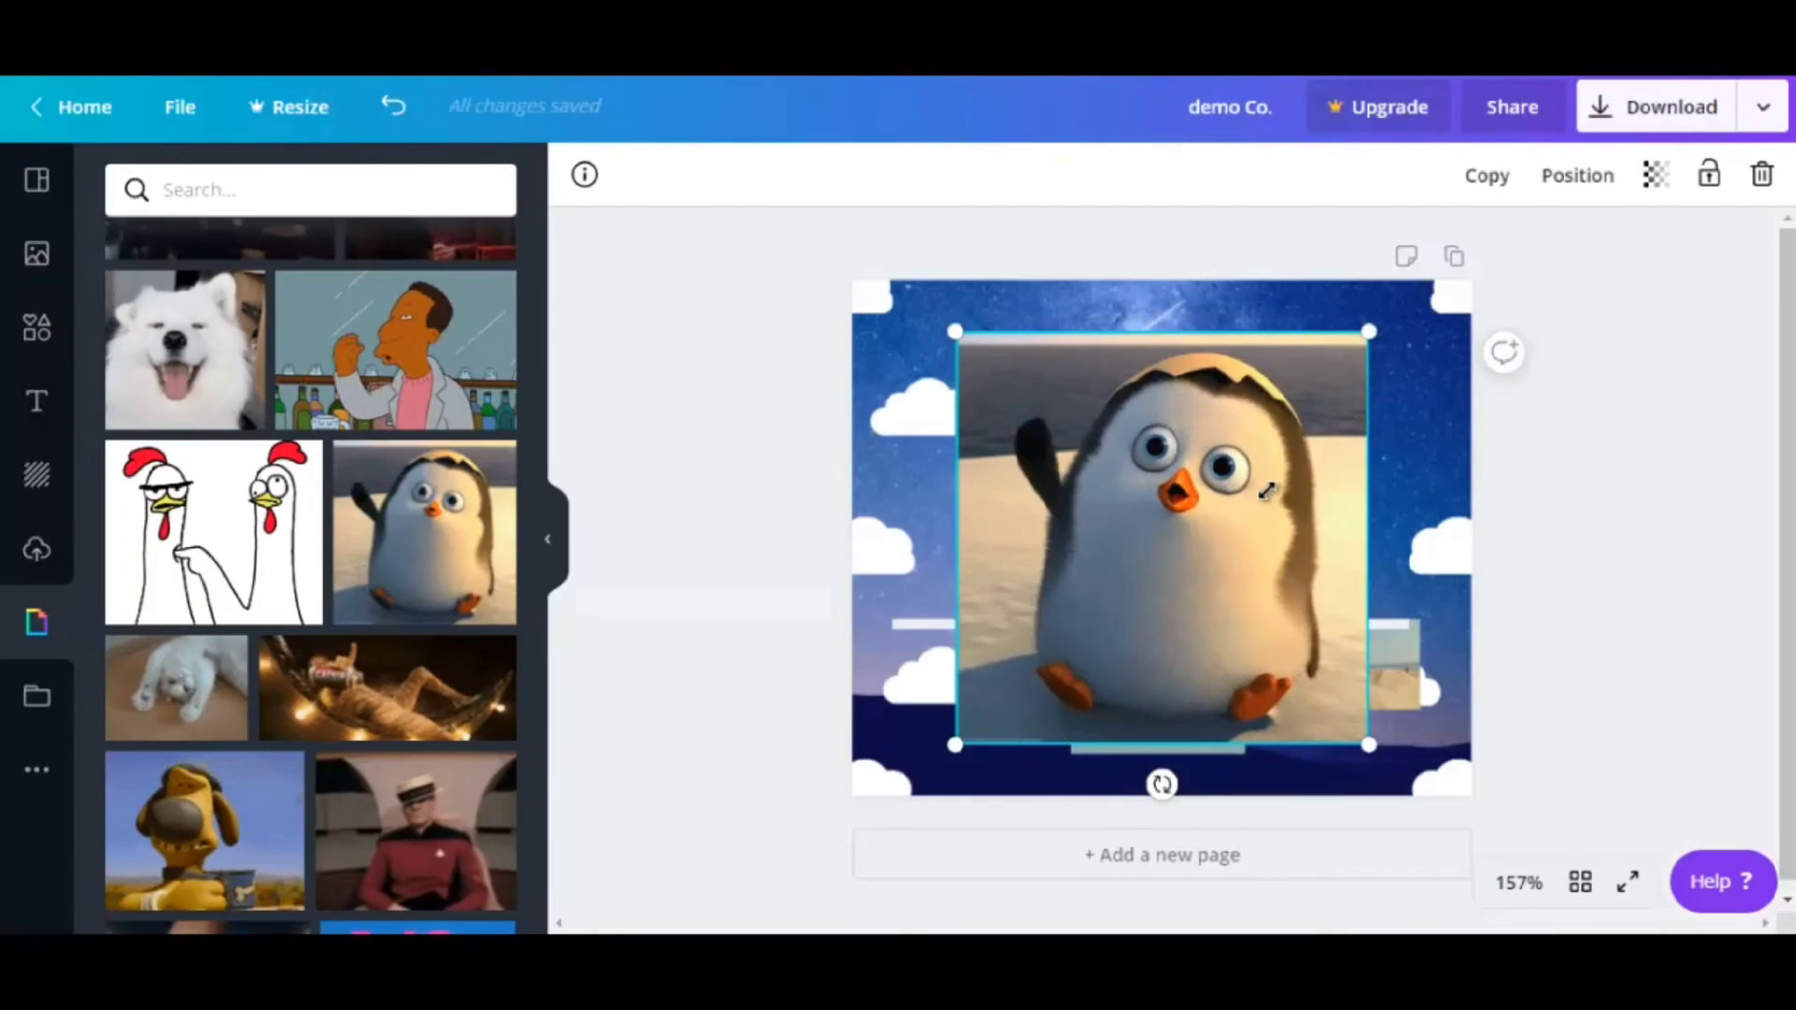
pyautogui.moveTo(1268, 490); pyautogui.dragTo(1181, 626)
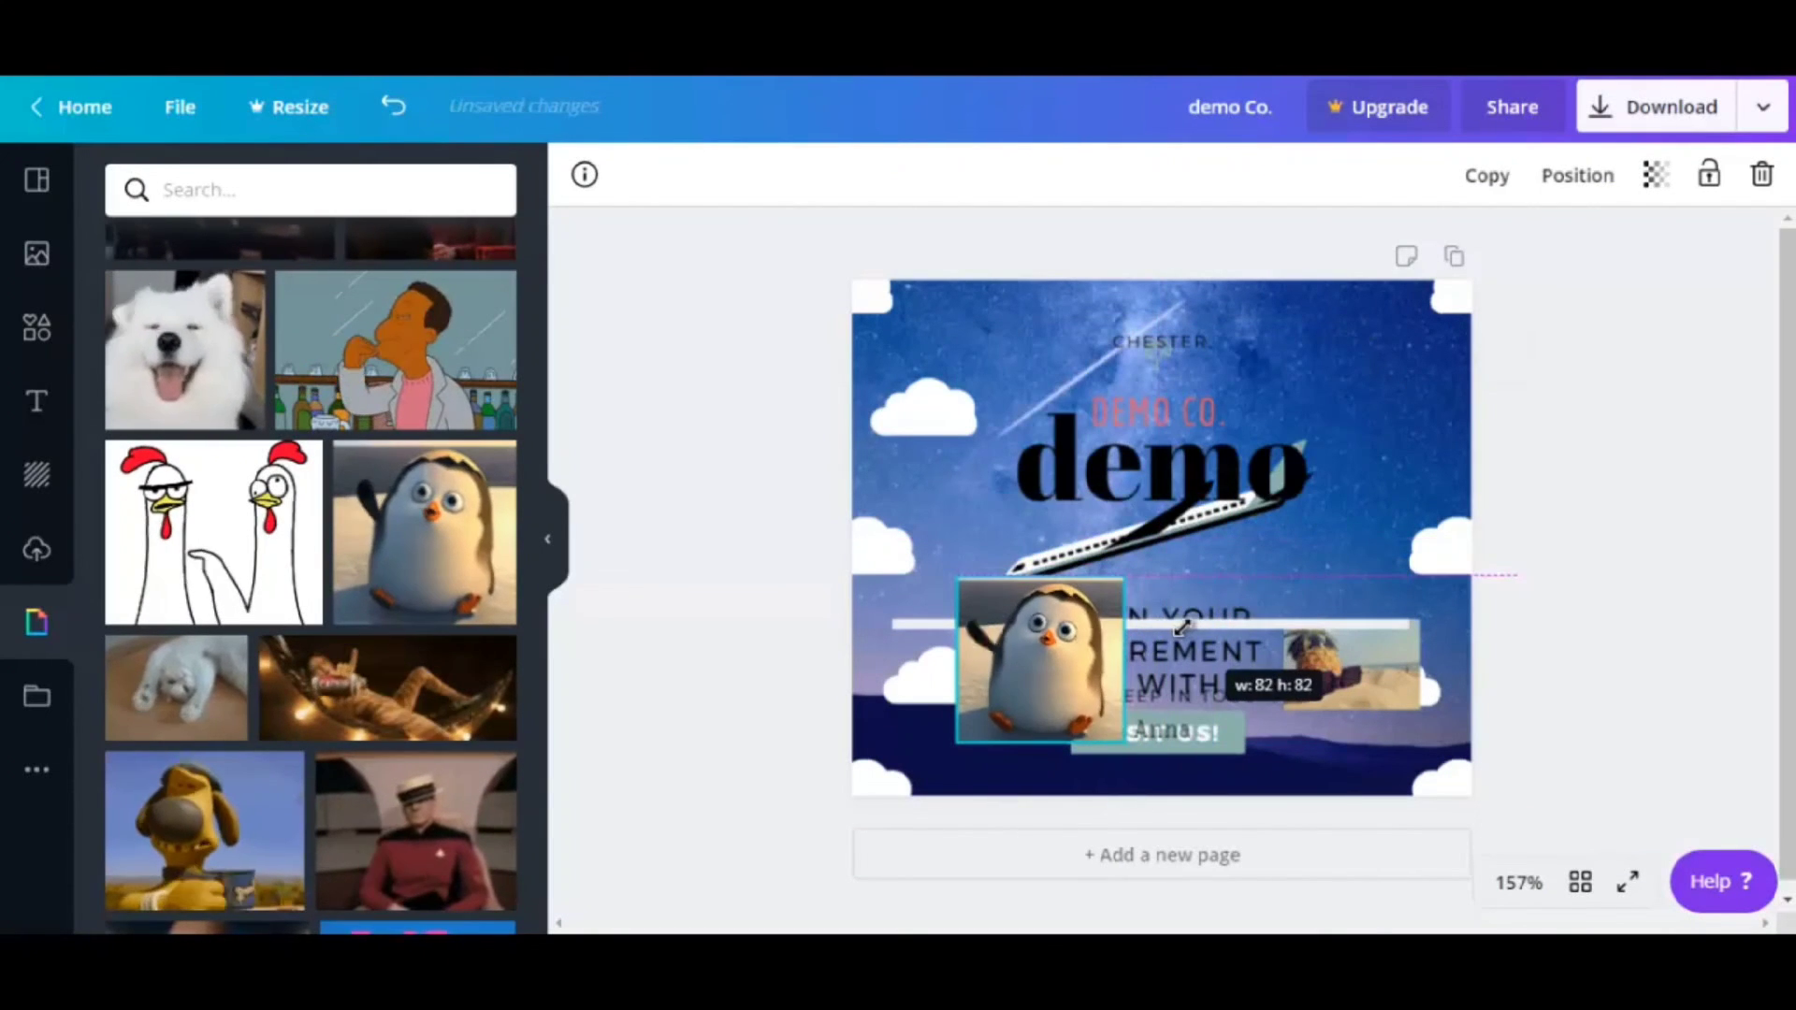
pyautogui.moveTo(1072, 636); pyautogui.dragTo(985, 622)
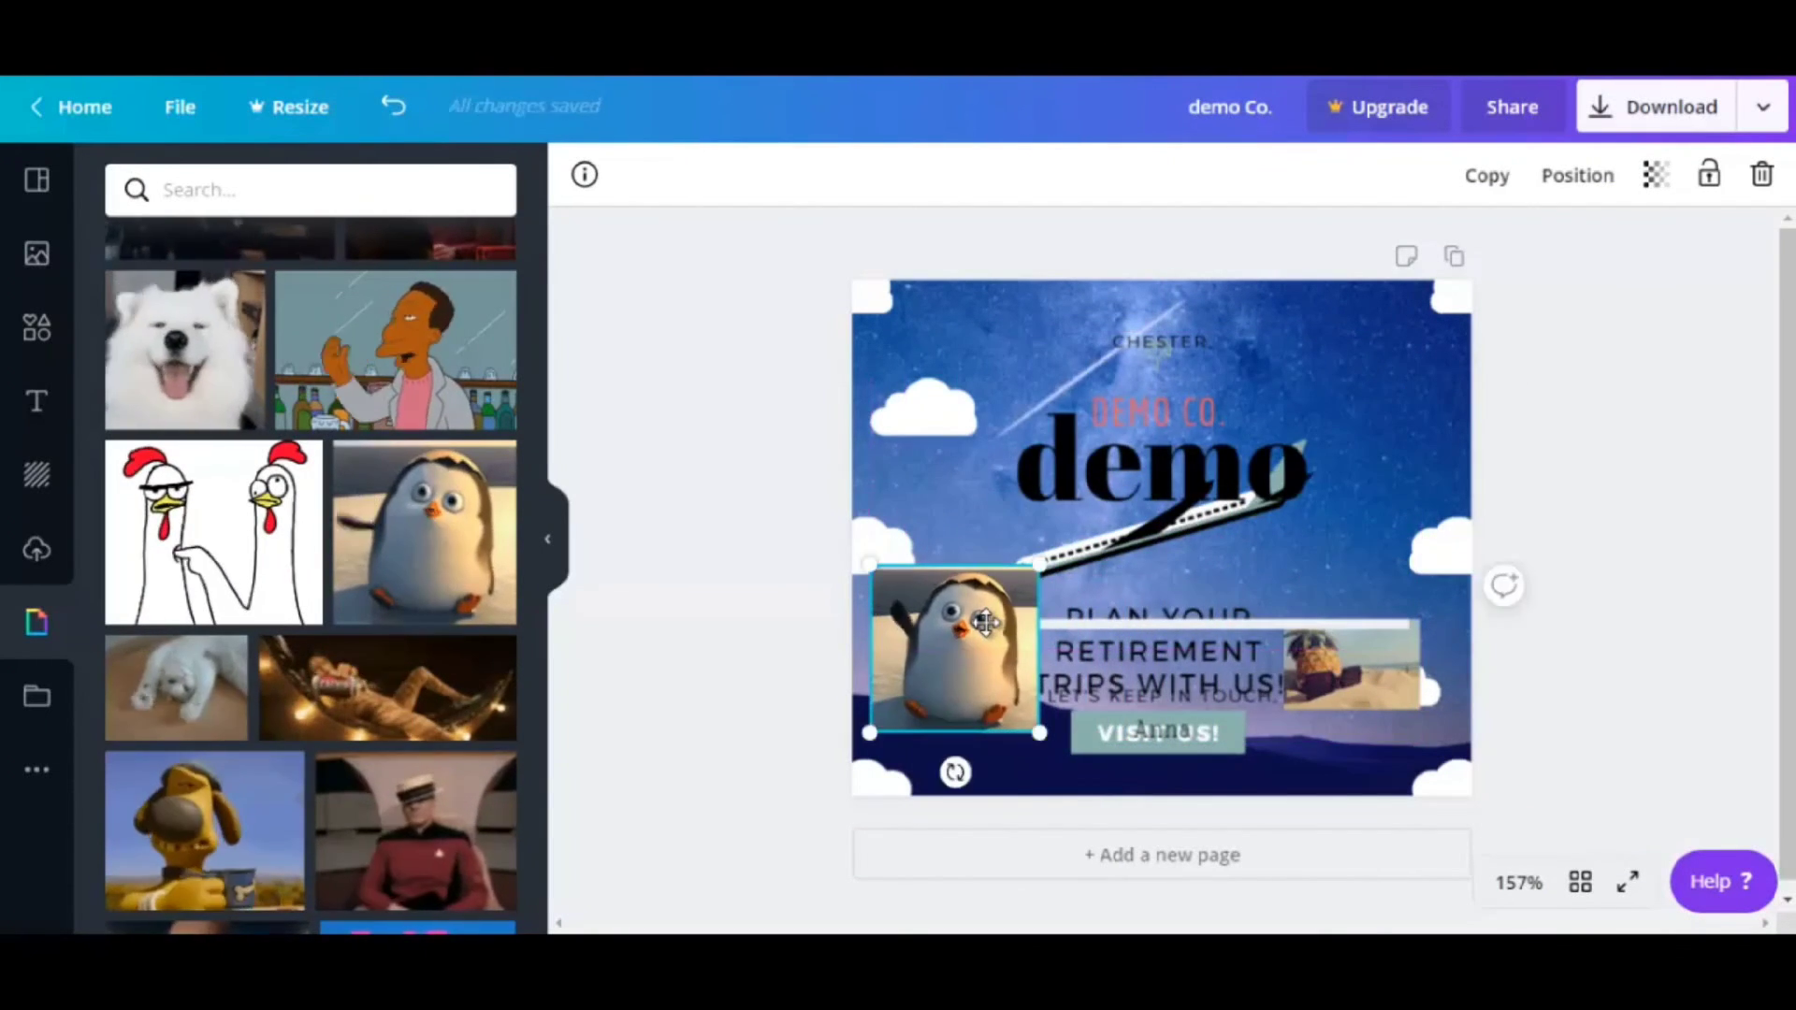